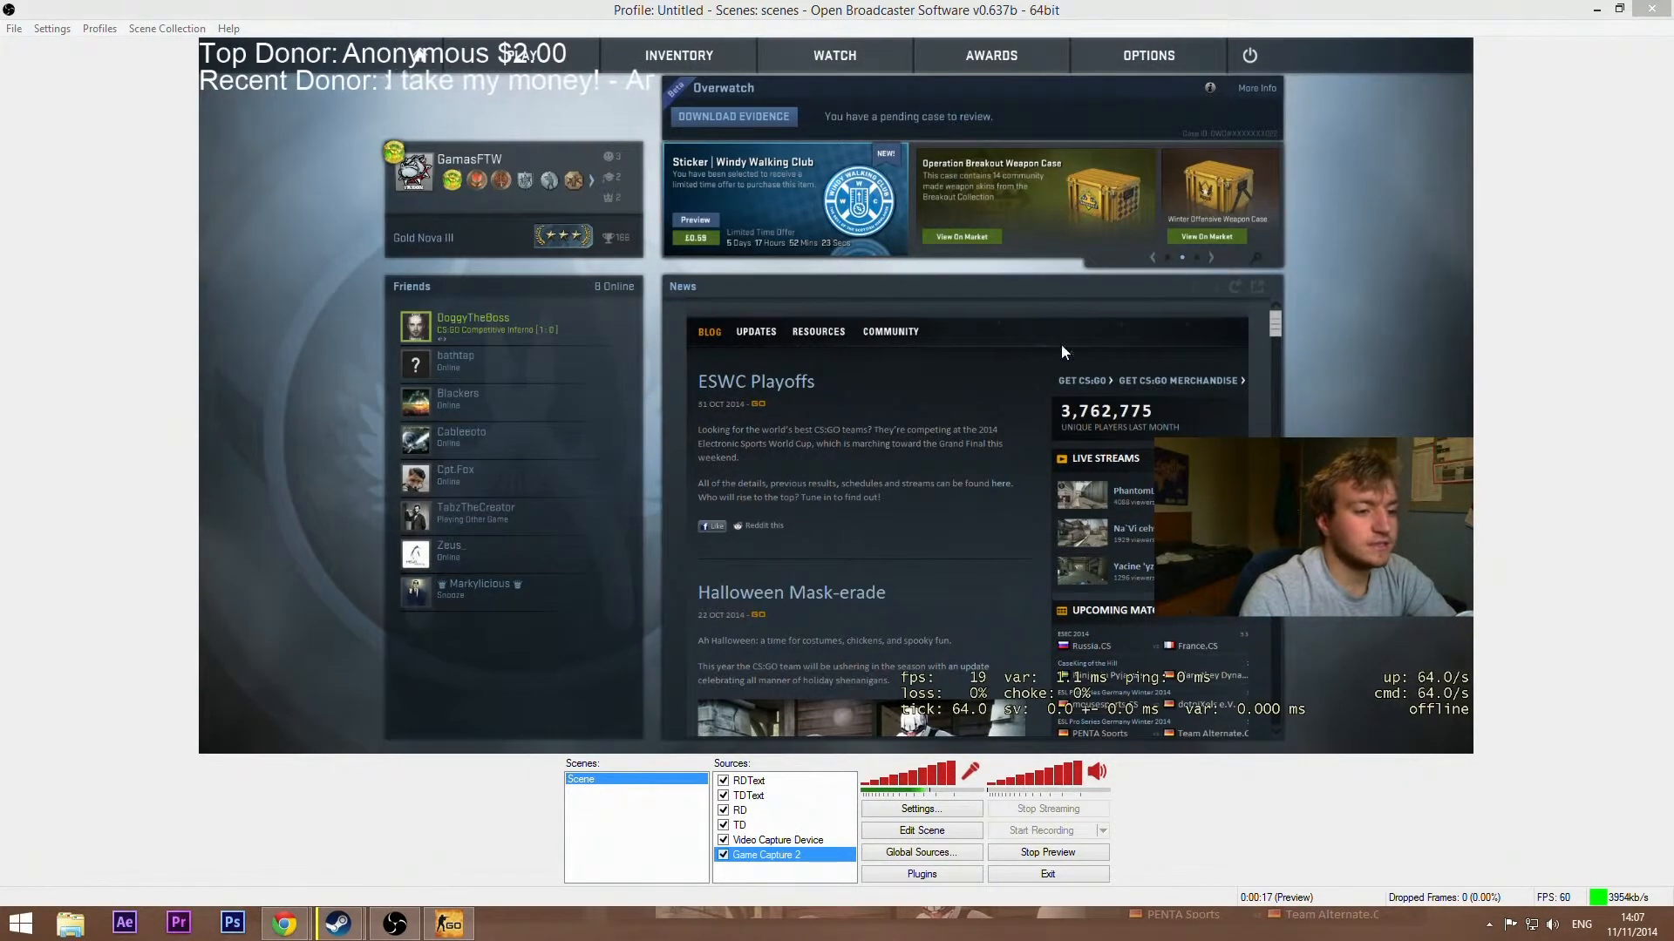
Step: Stop the stream preview
left_click(1562, 332)
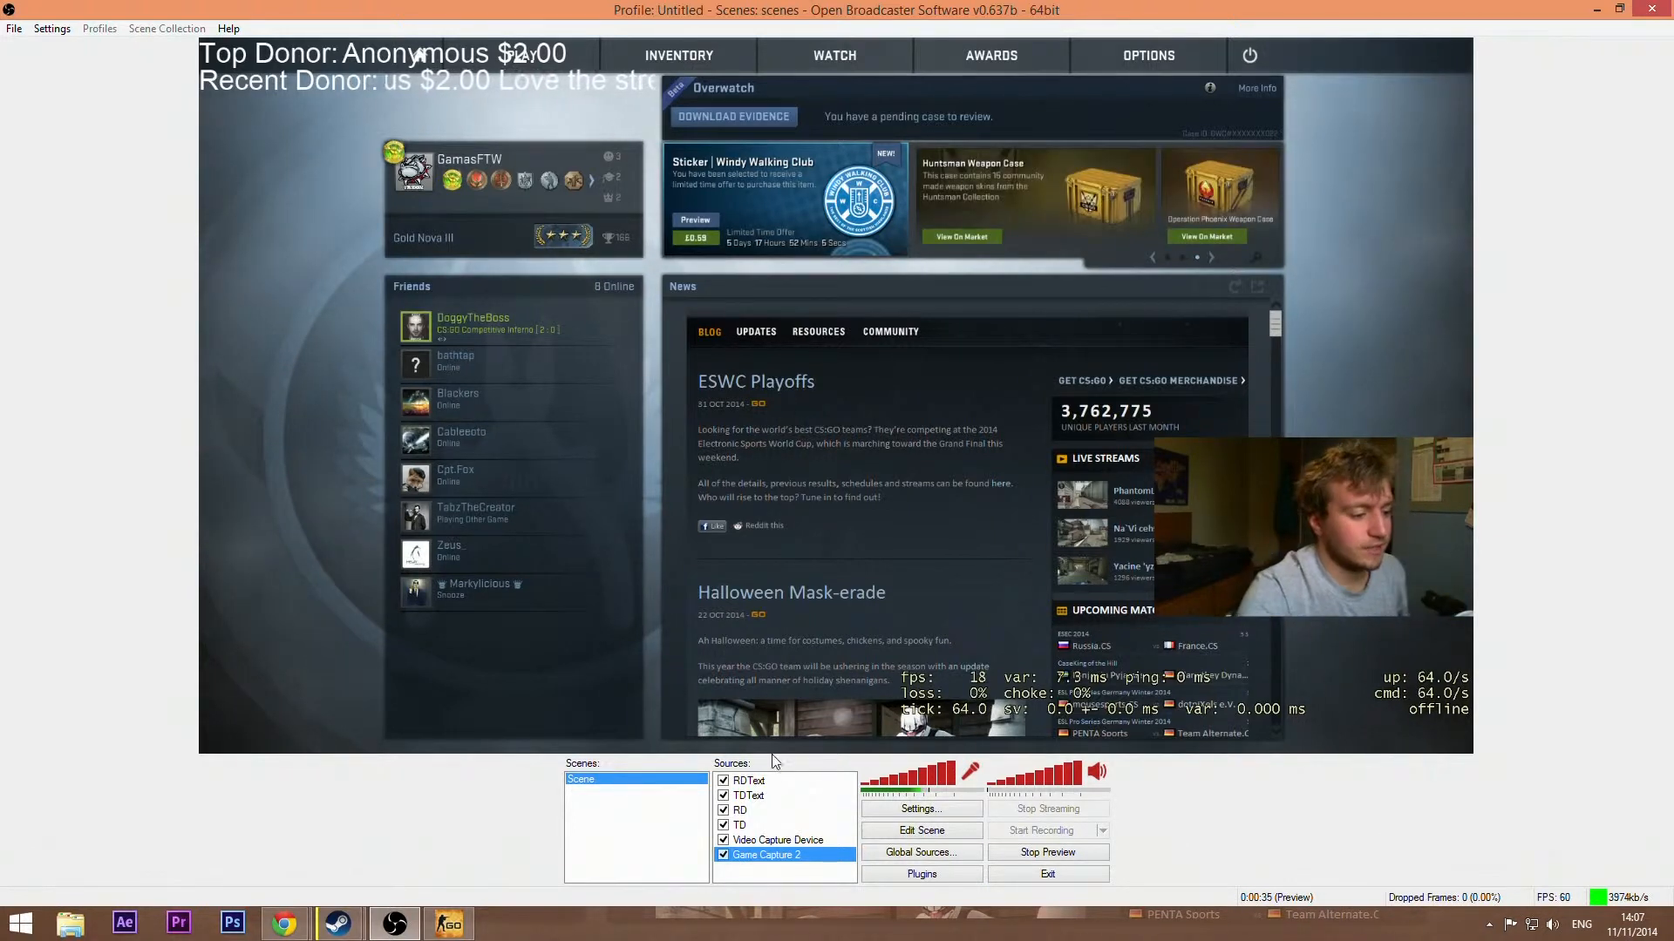
left_click(757, 840)
left_click(750, 780)
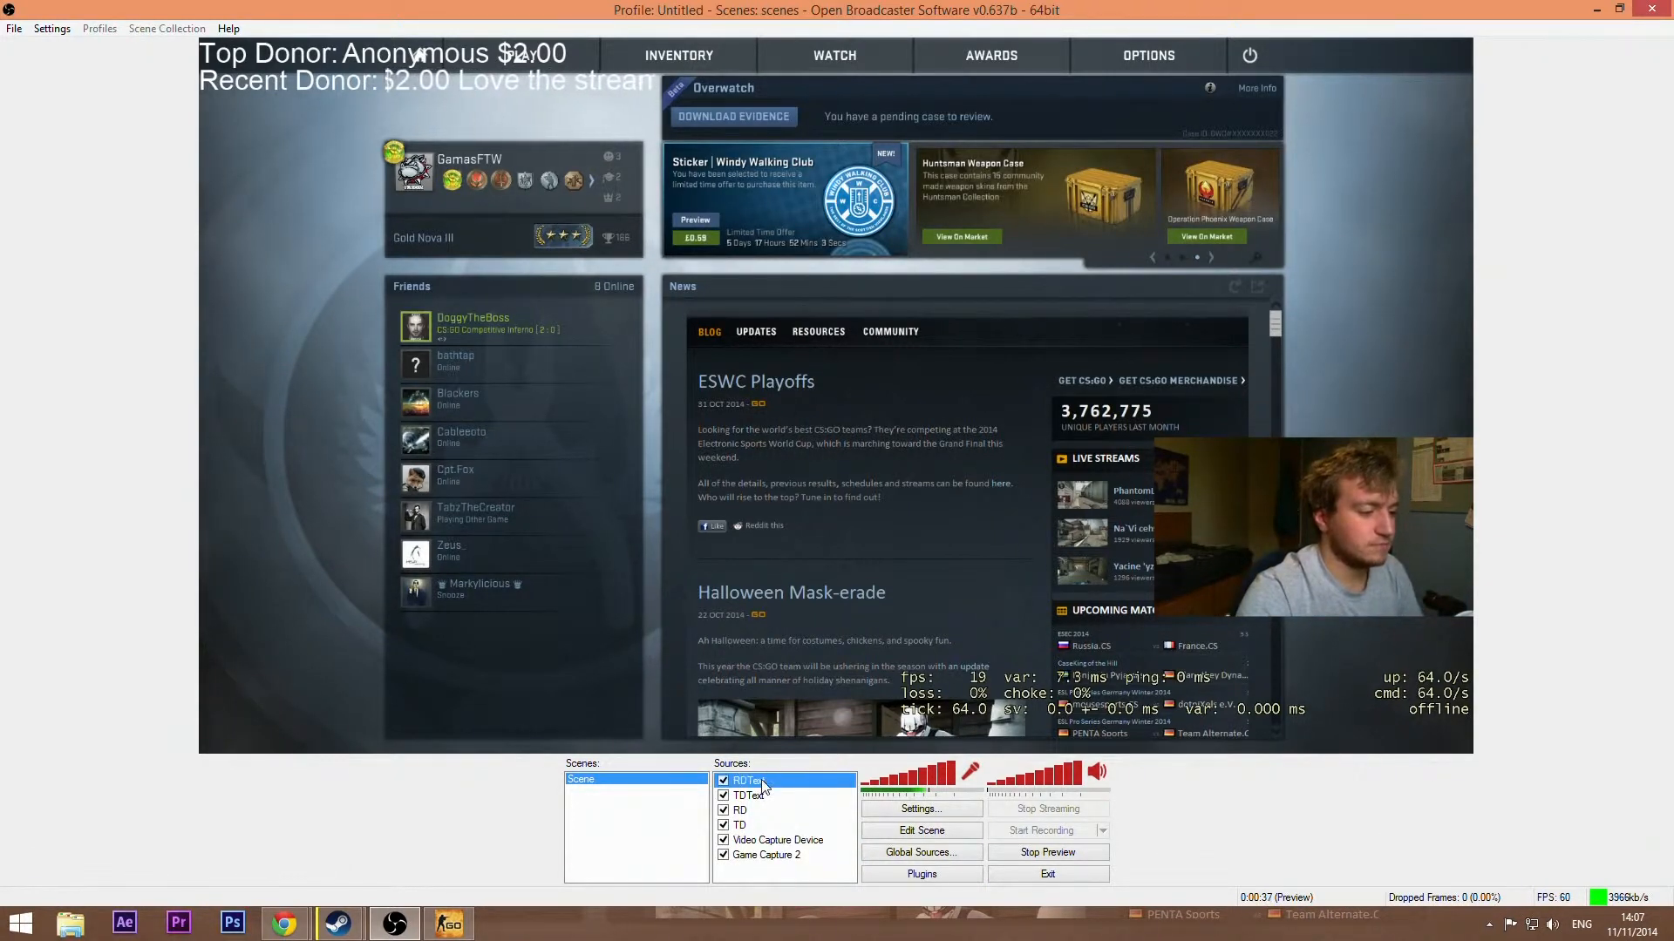
left_click(746, 810)
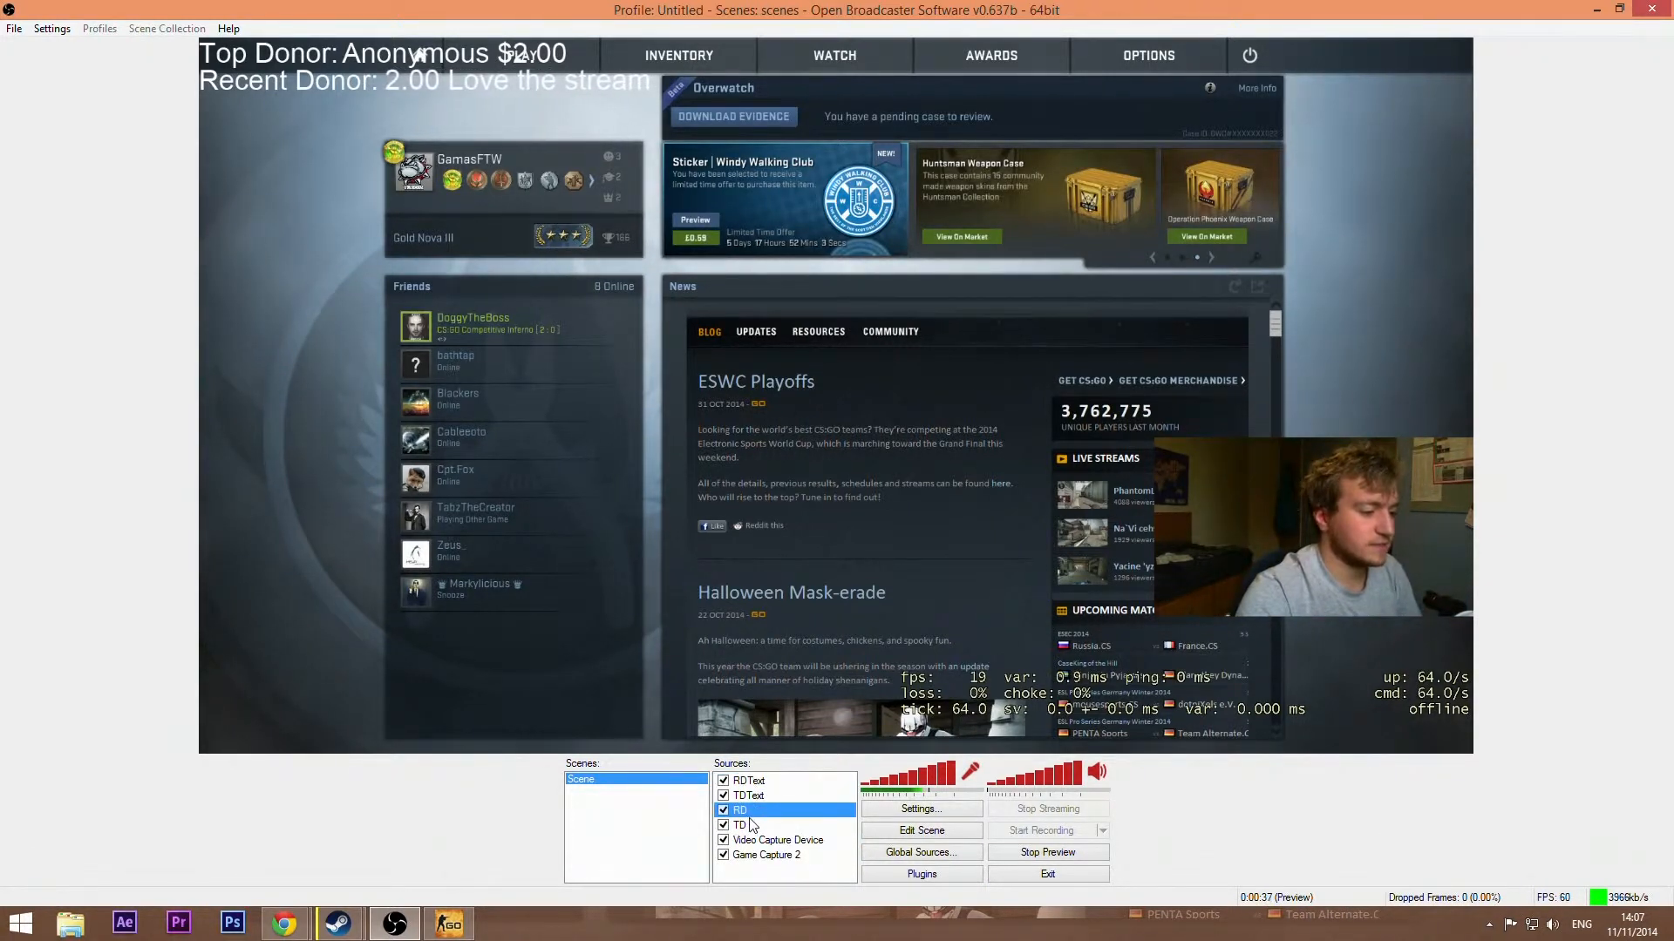
left_click(1054, 854)
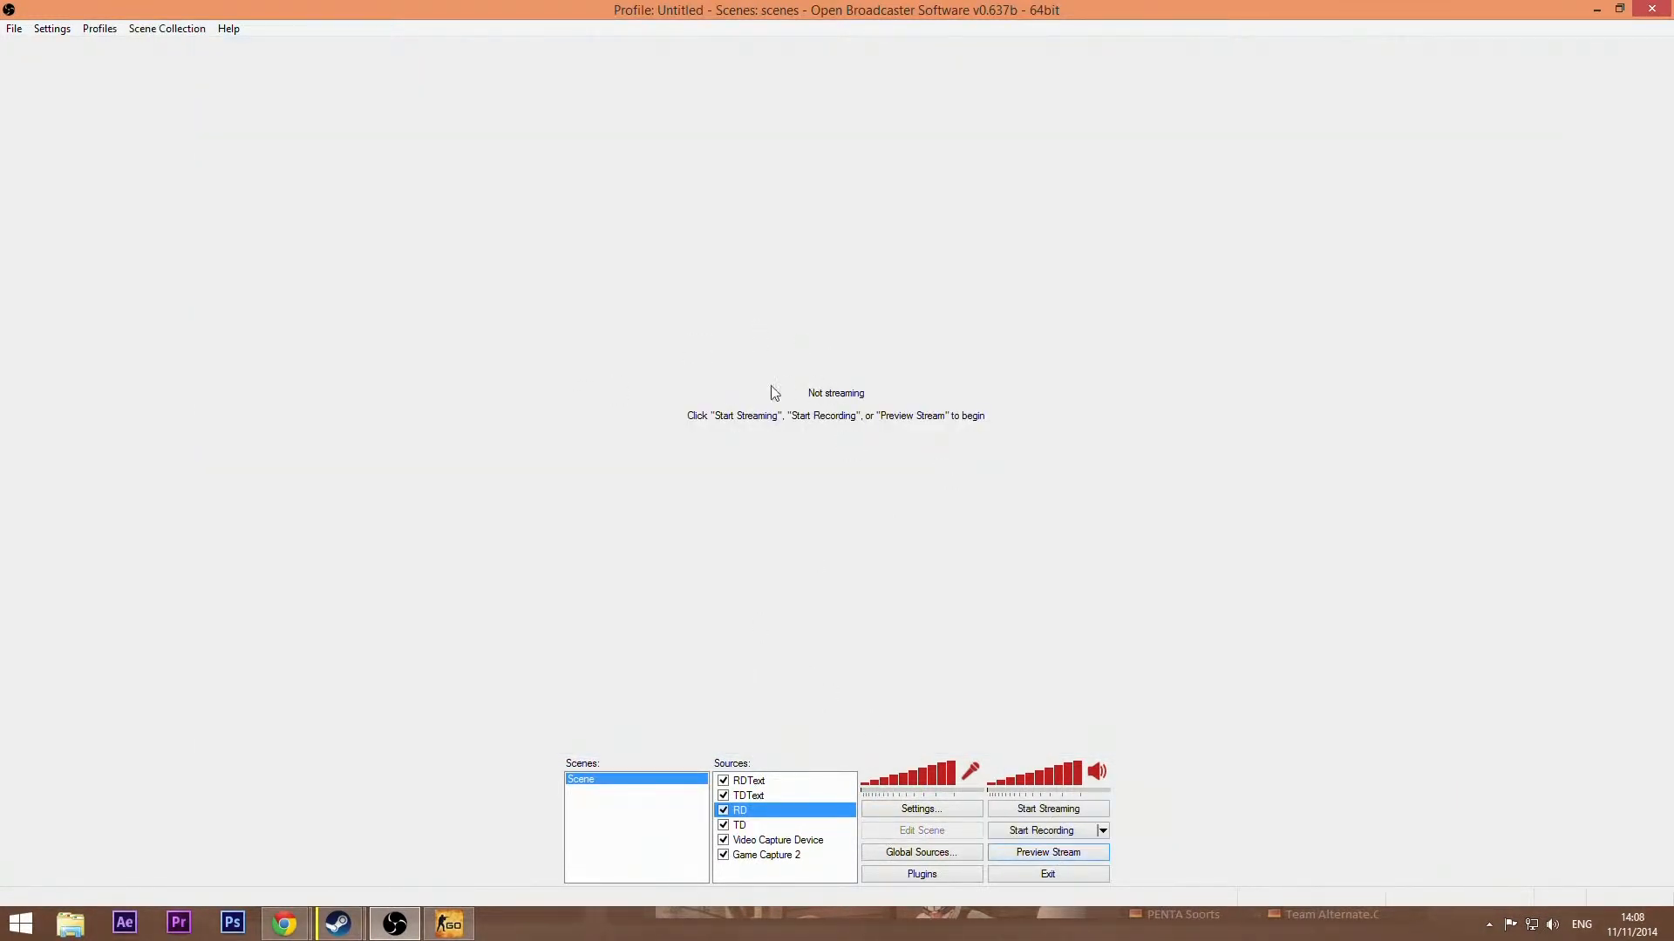
Step: Open the Settings dialog and switch to the Encoding section
left_click(947, 809)
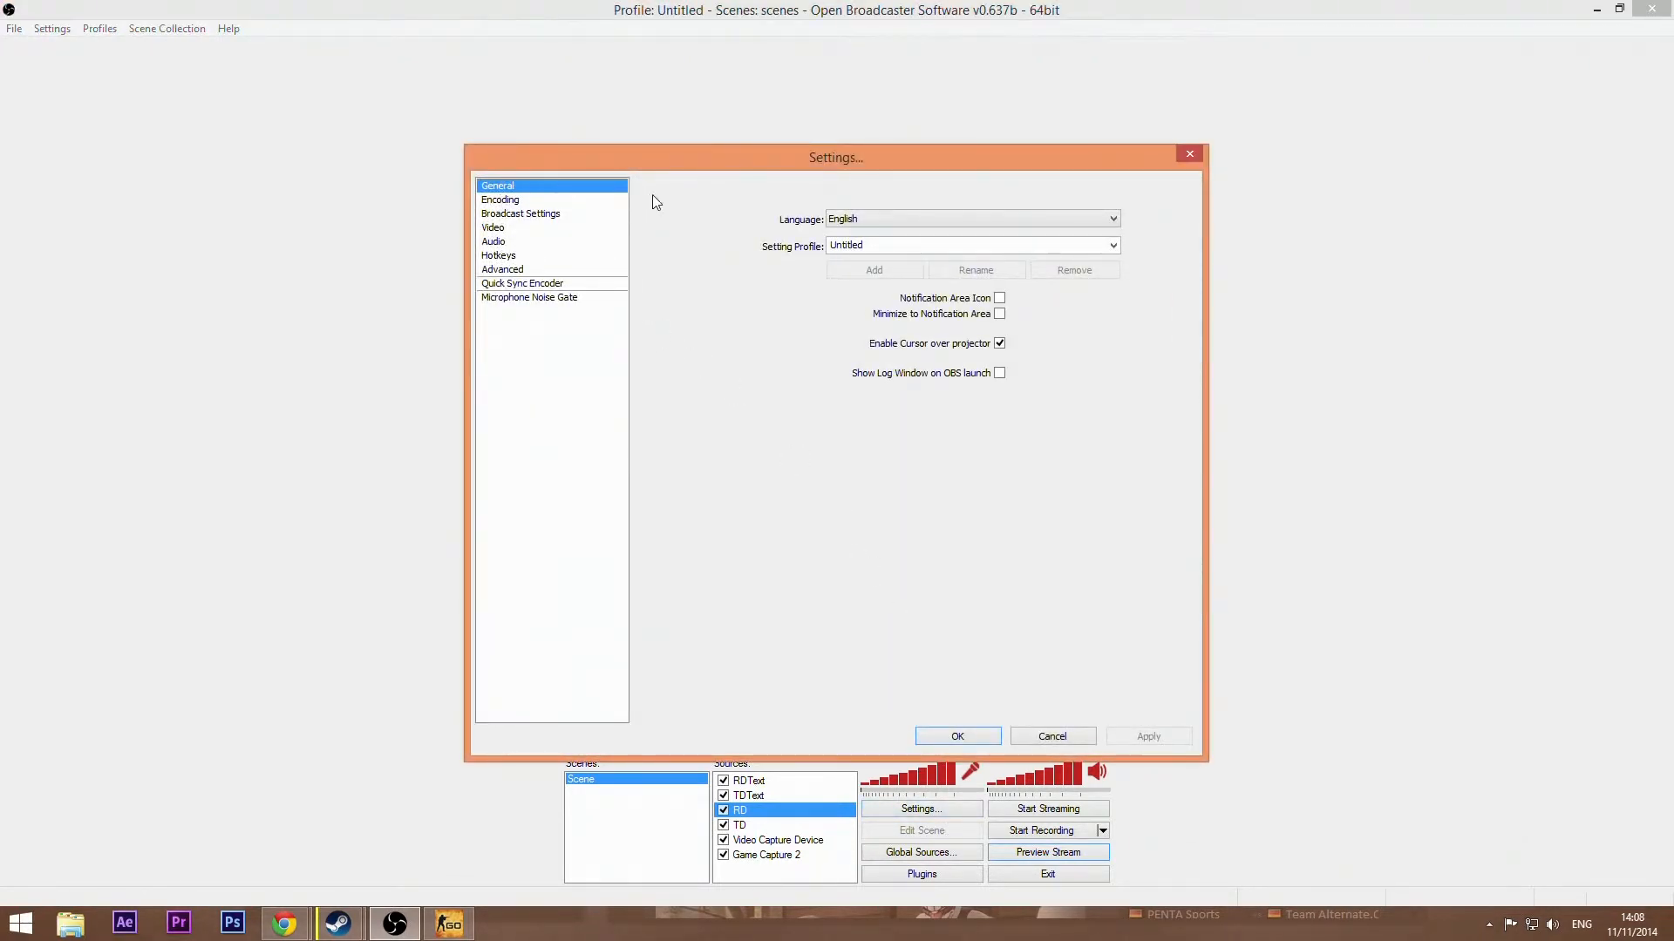
left_click_drag(646, 156, 476, 123)
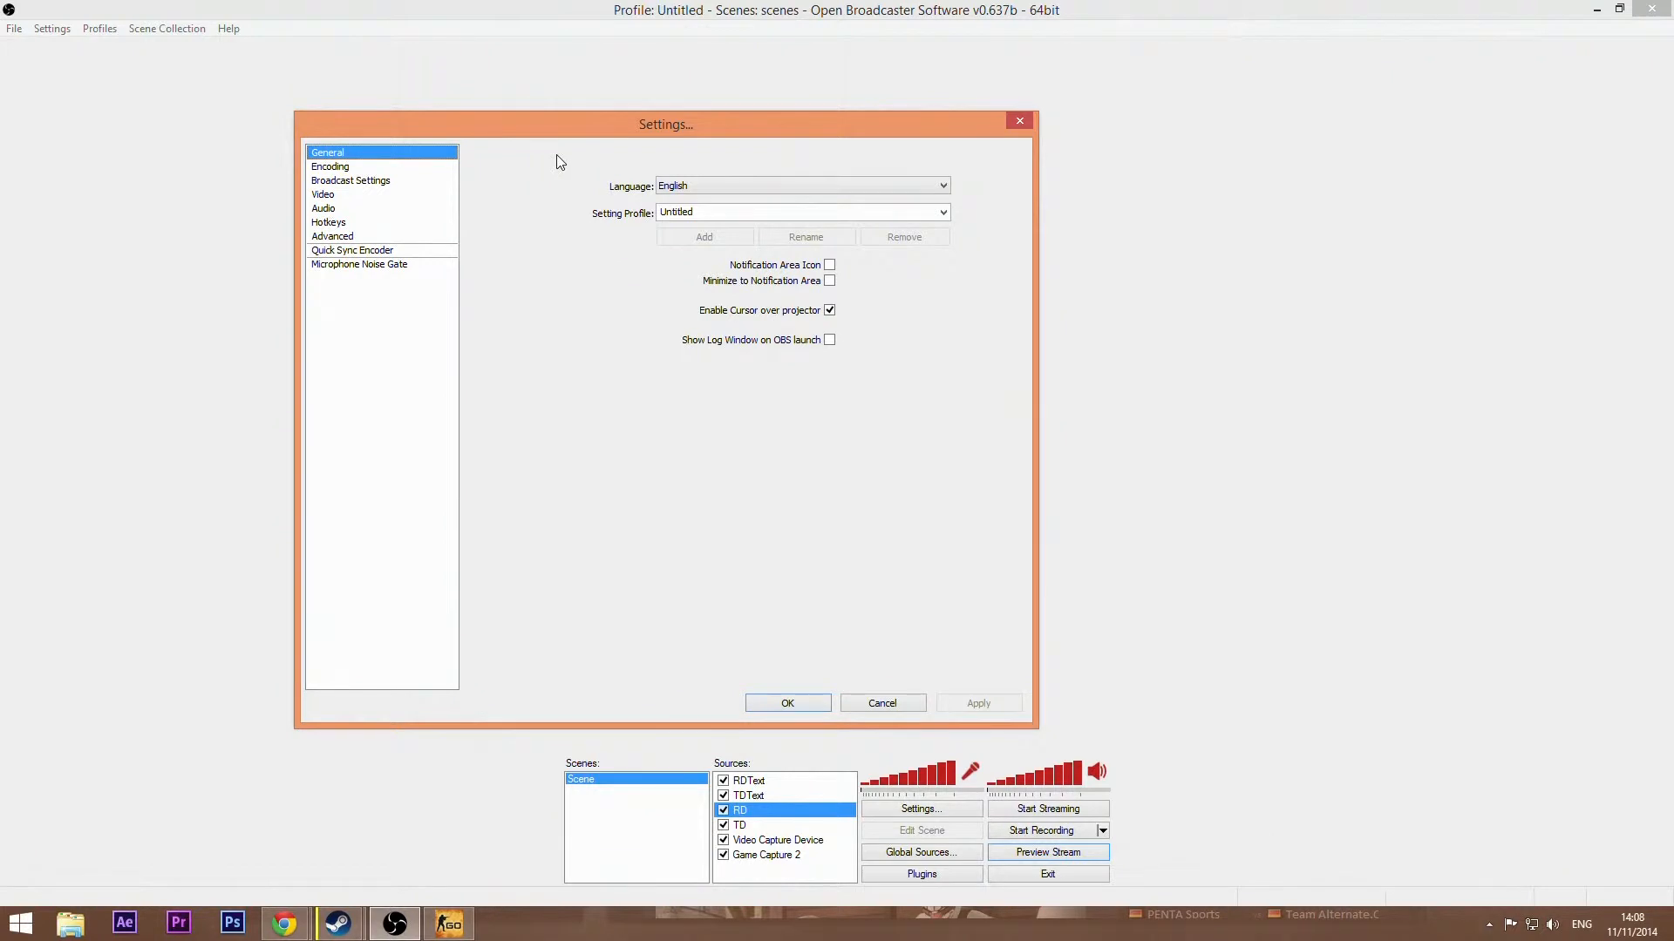
mouse_move(560, 137)
left_mouse_down()
mouse_move(631, 127)
mouse_move(554, 119)
left_mouse_up()
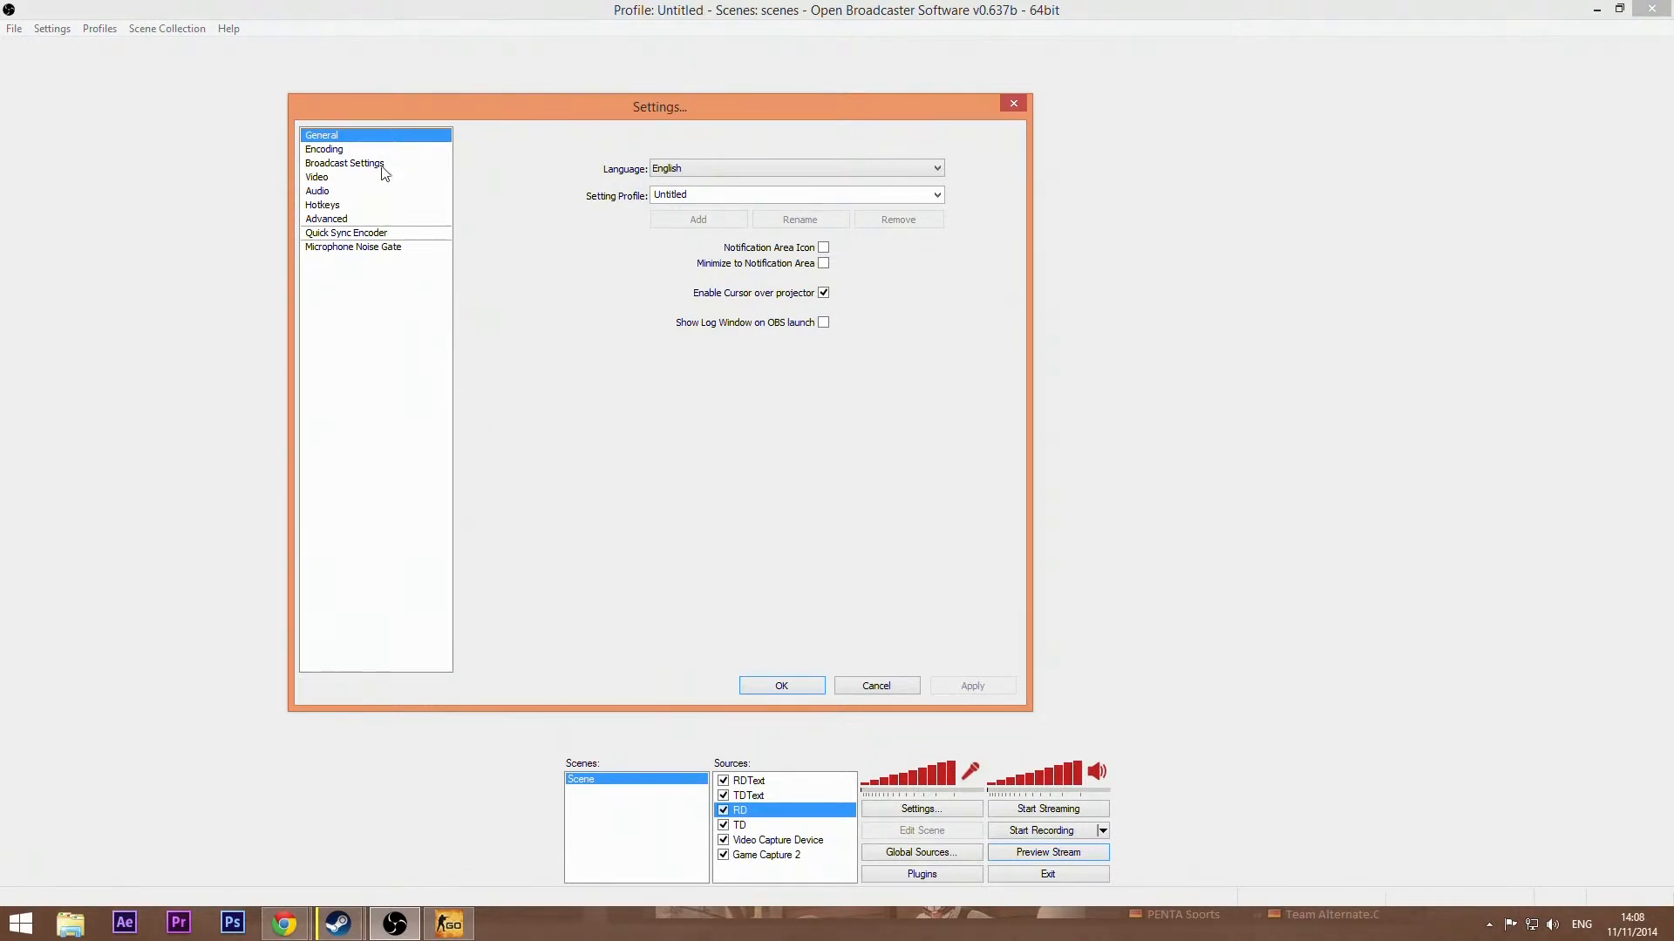
left_click(346, 154)
left_click(363, 136)
left_click(327, 150)
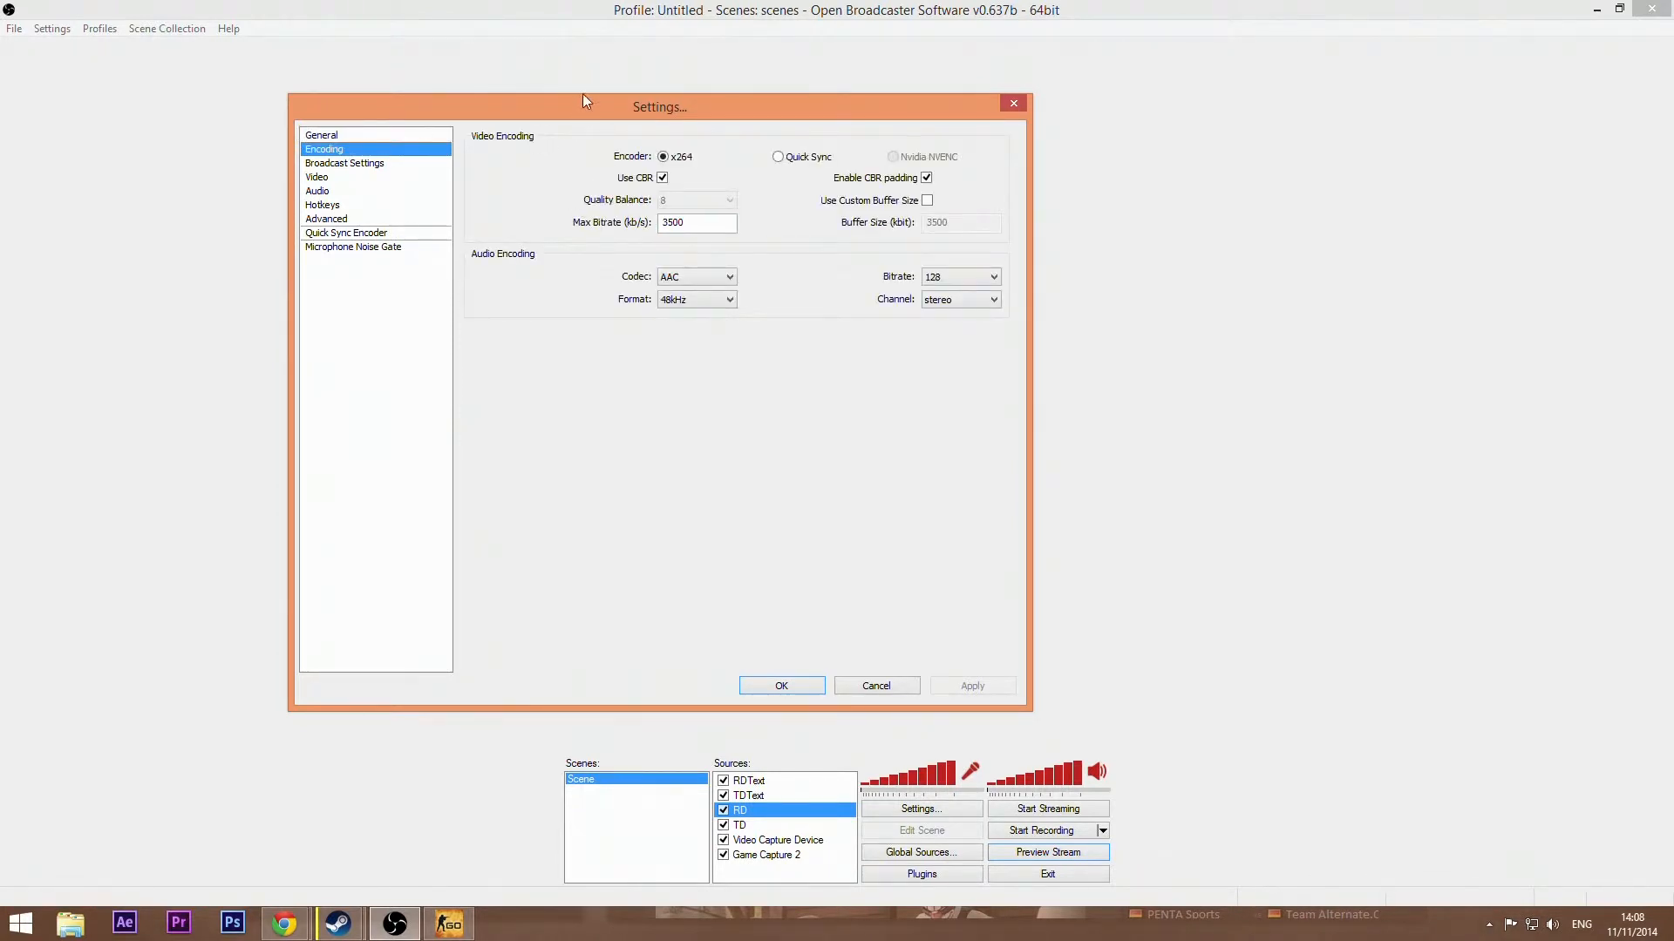
Step: Set the streaming service to hitbox.tv in Broadcast Settings and apply the changes while moving to the Video section
left_click_drag(582, 100, 635, 100)
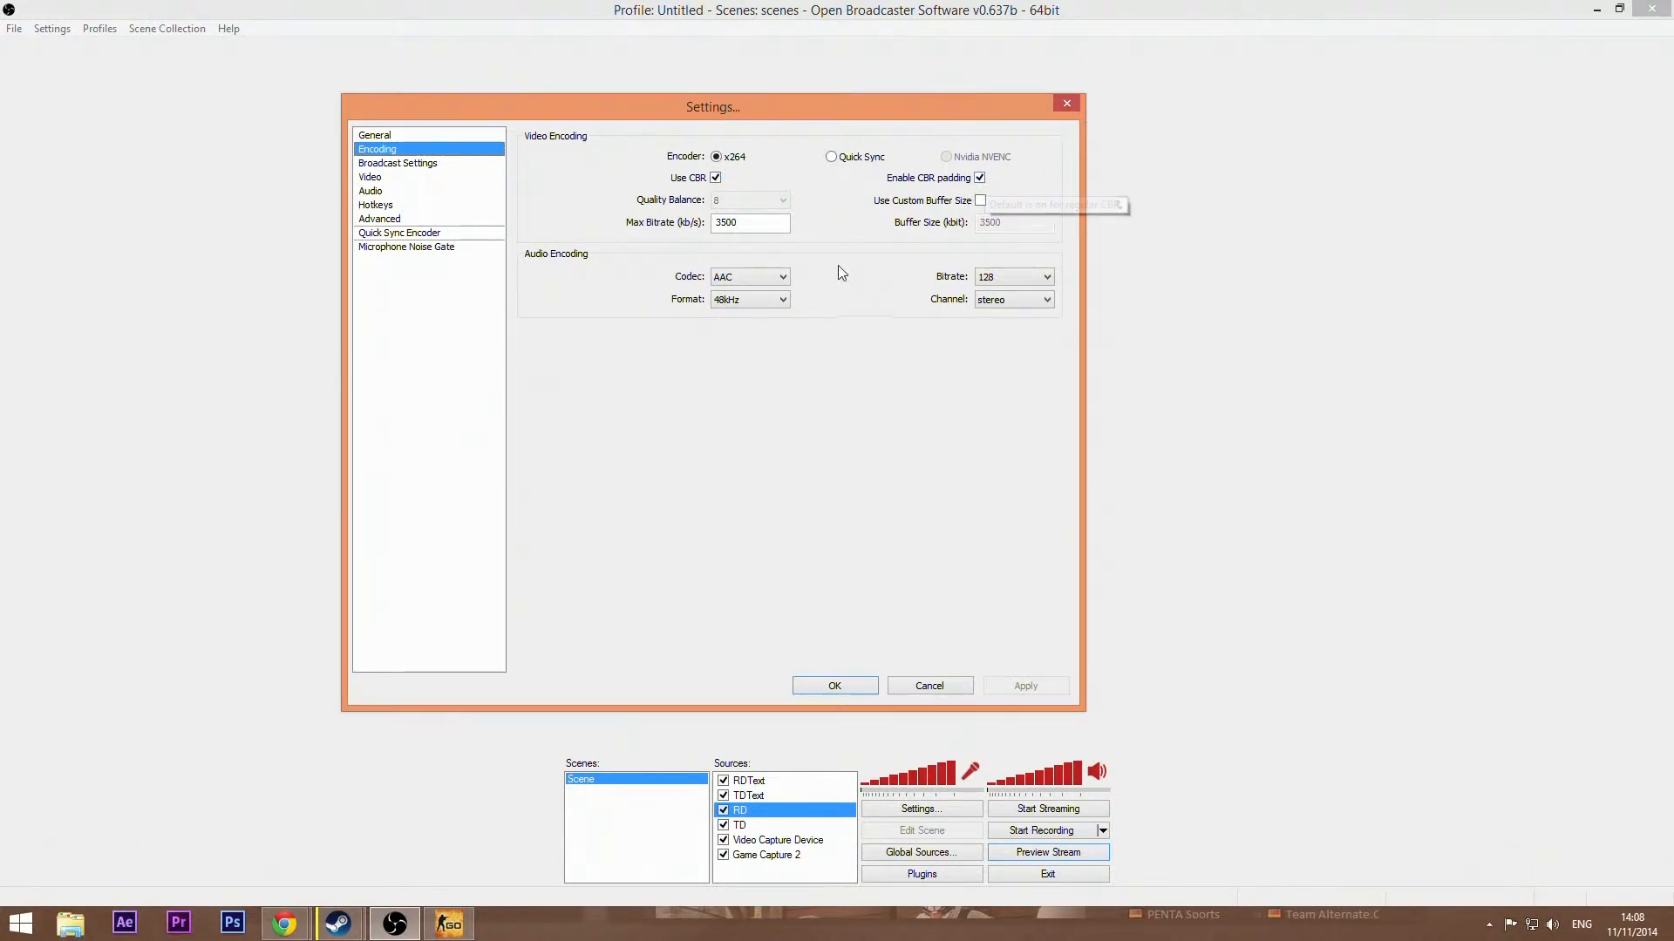
mouse_move(750, 222)
left_click(386, 165)
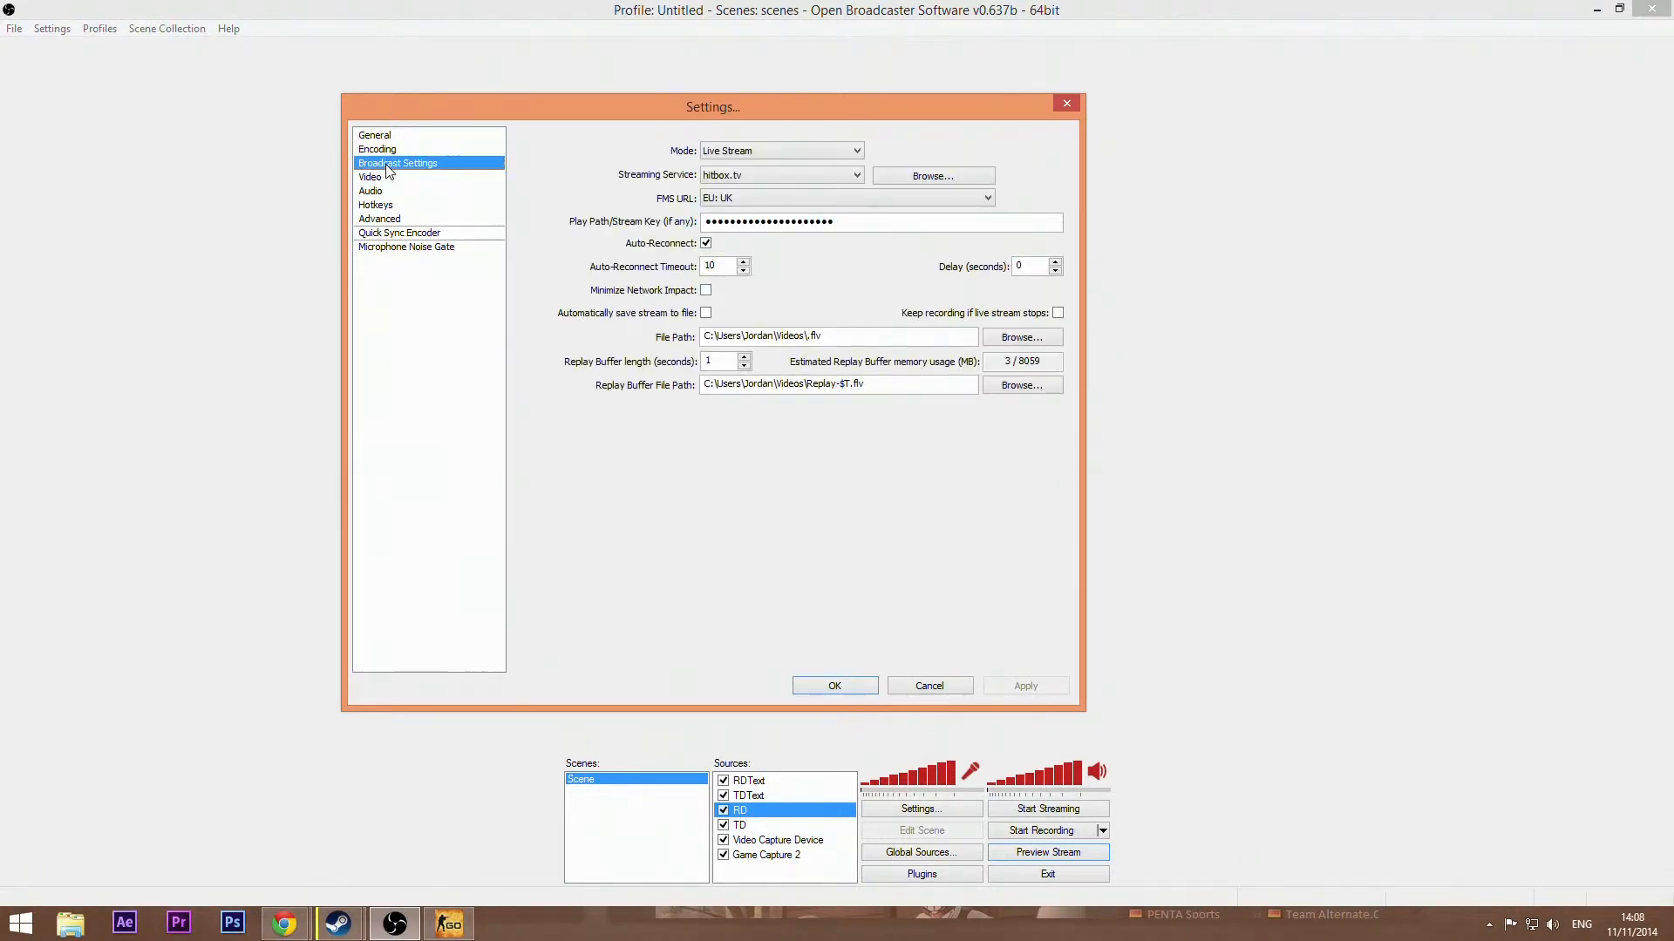
left_click(741, 178)
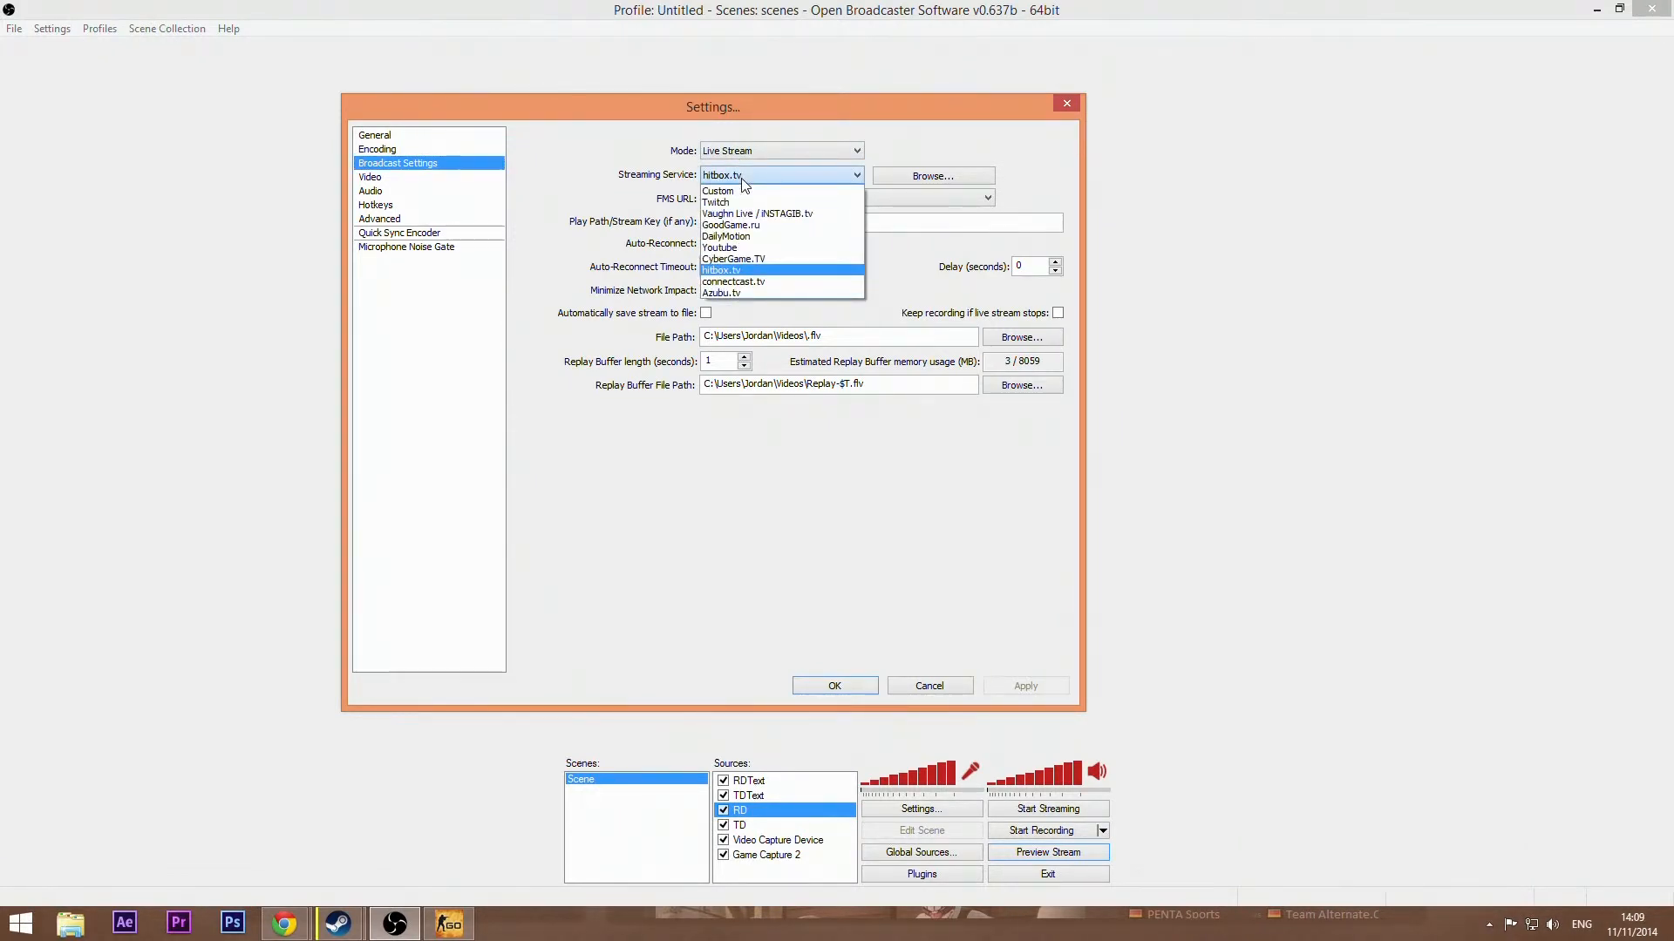
left_click(741, 178)
left_click(741, 177)
left_click(737, 268)
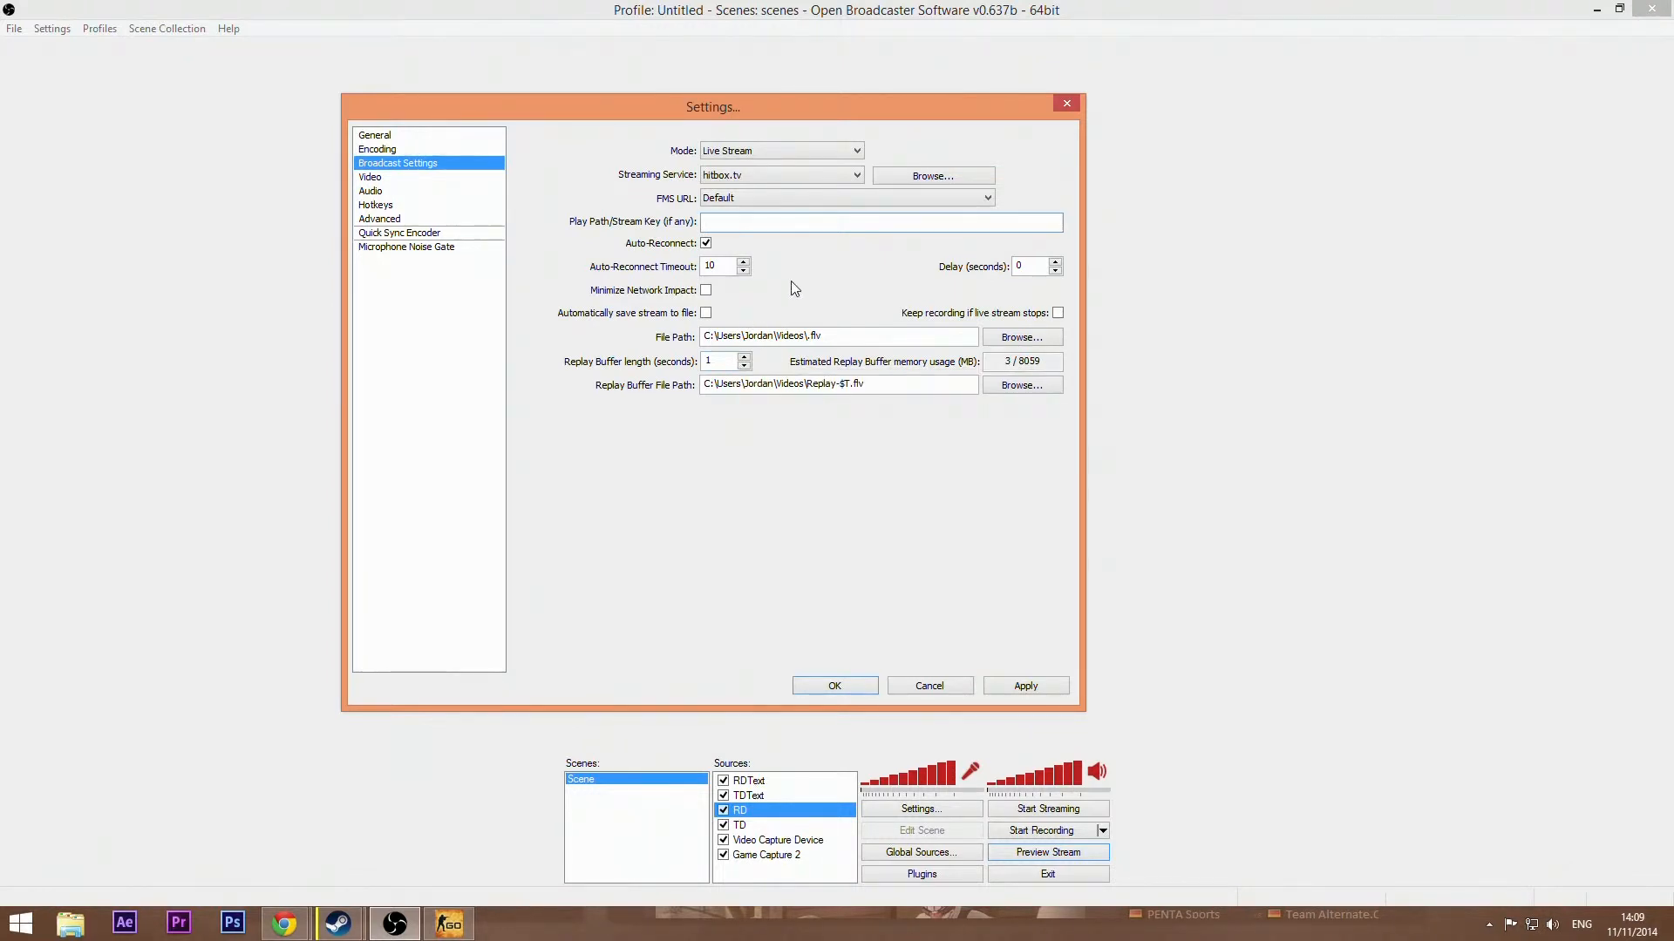
left_click(706, 291)
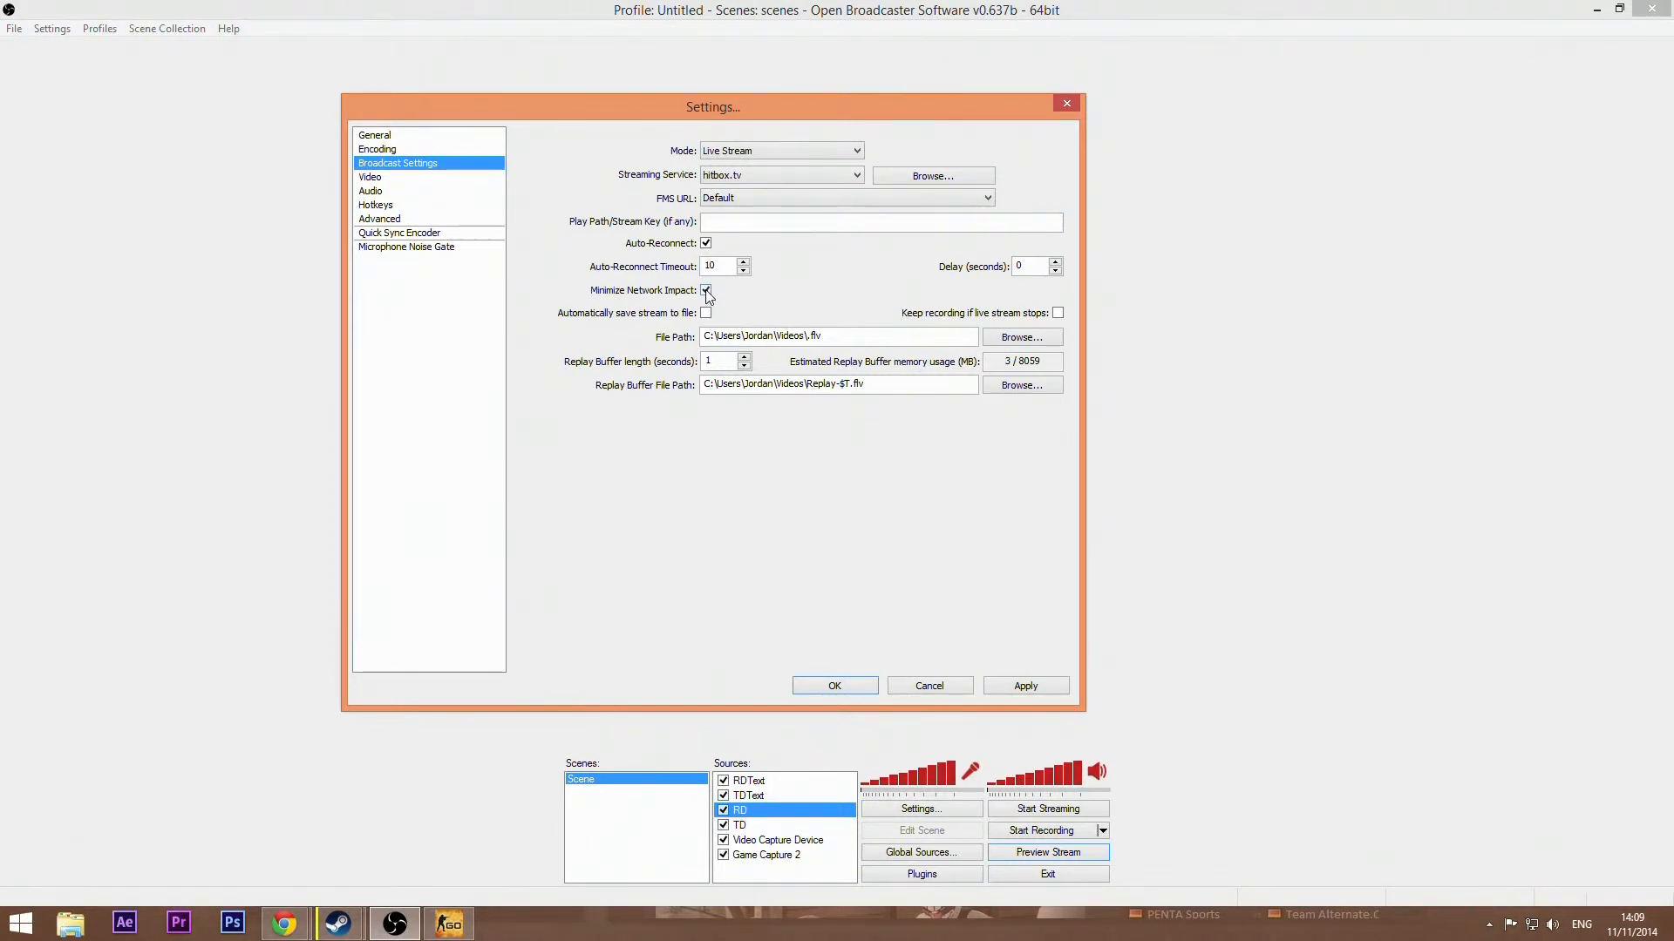
left_click(706, 291)
left_click(370, 178)
left_click(774, 520)
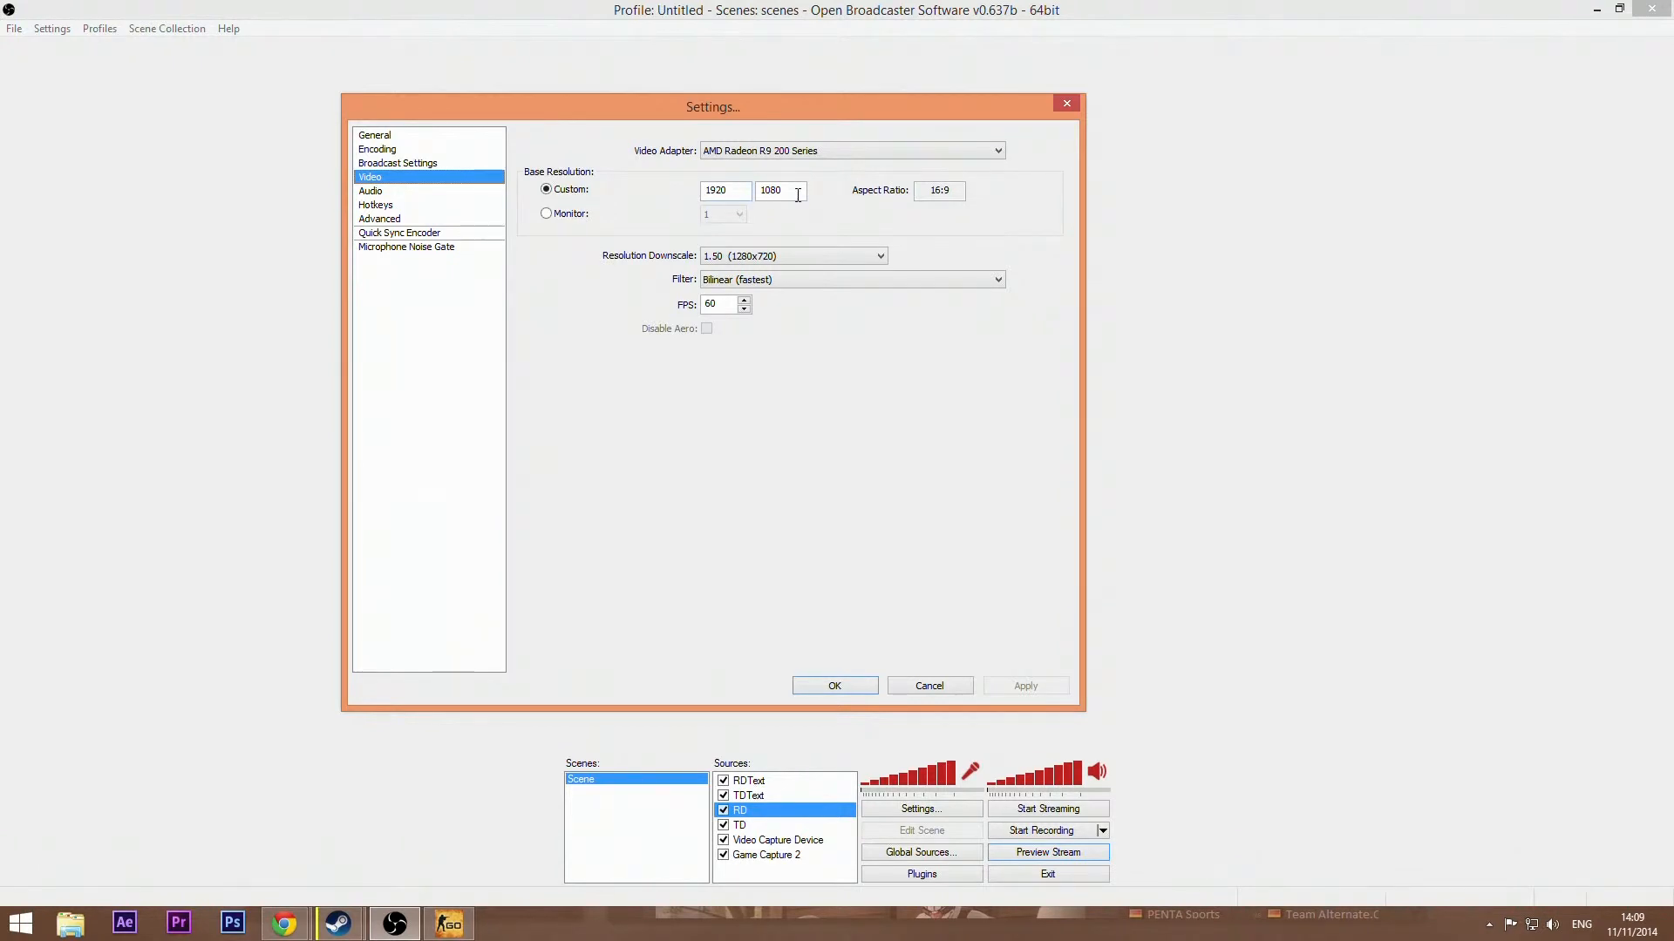
Step: Review the video adapter, resolution downscale and filter options, keeping Bilinear (fastest) as the filter
left_click(829, 150)
left_click(829, 150)
left_click(802, 257)
left_click(802, 257)
left_click(774, 280)
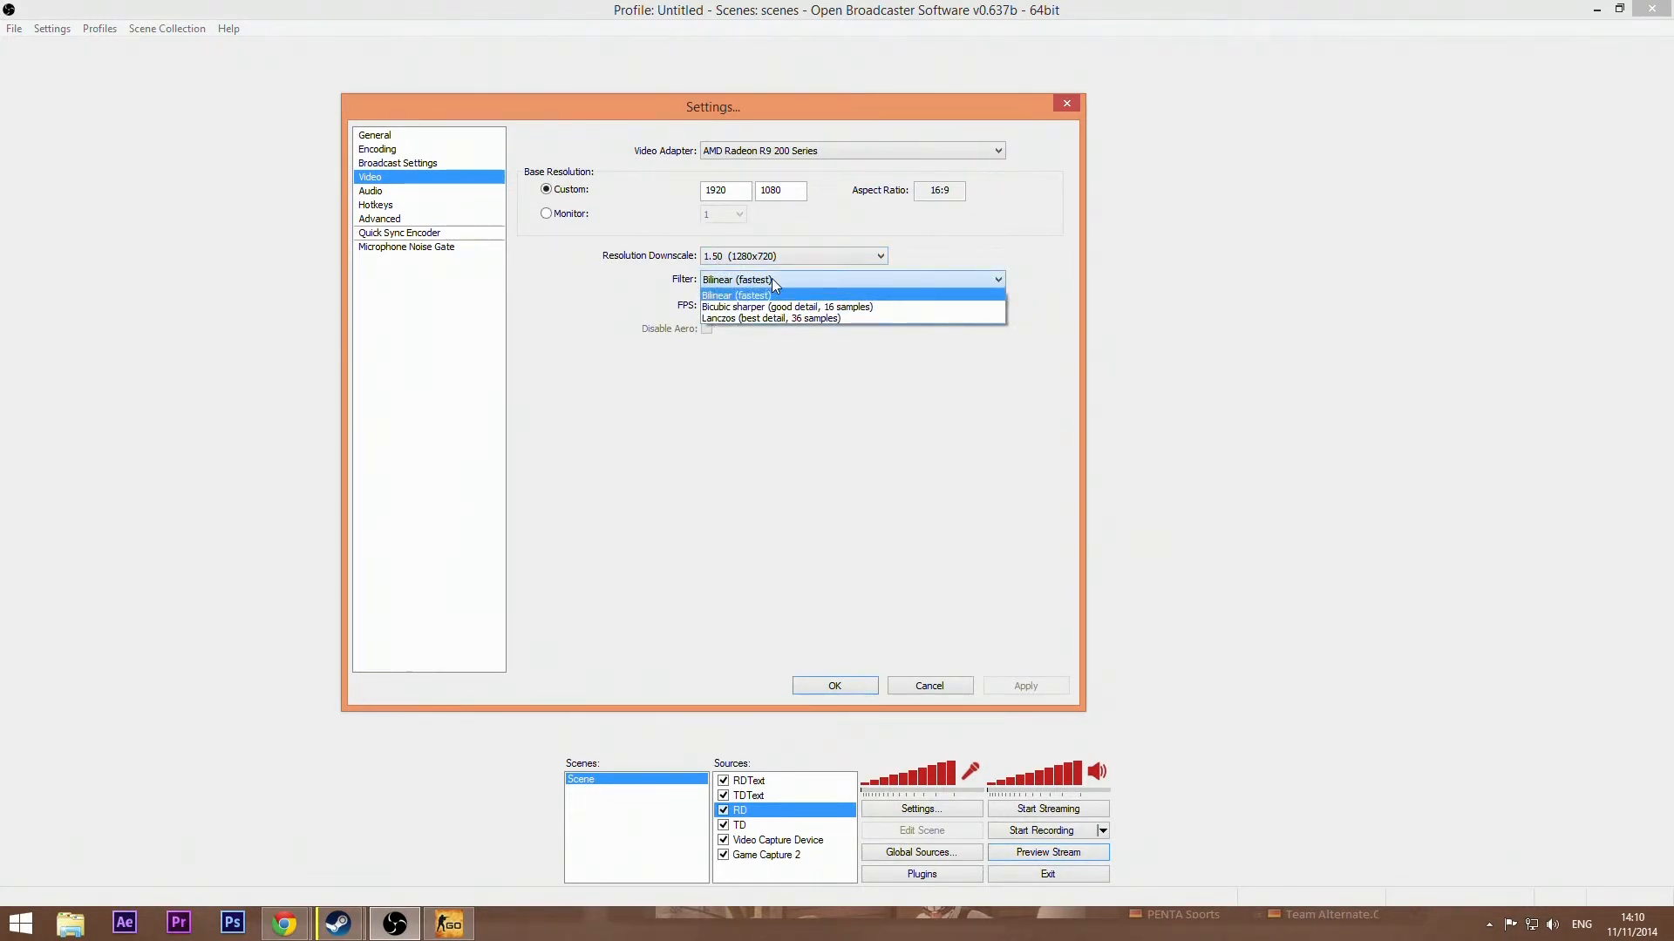
left_click(771, 279)
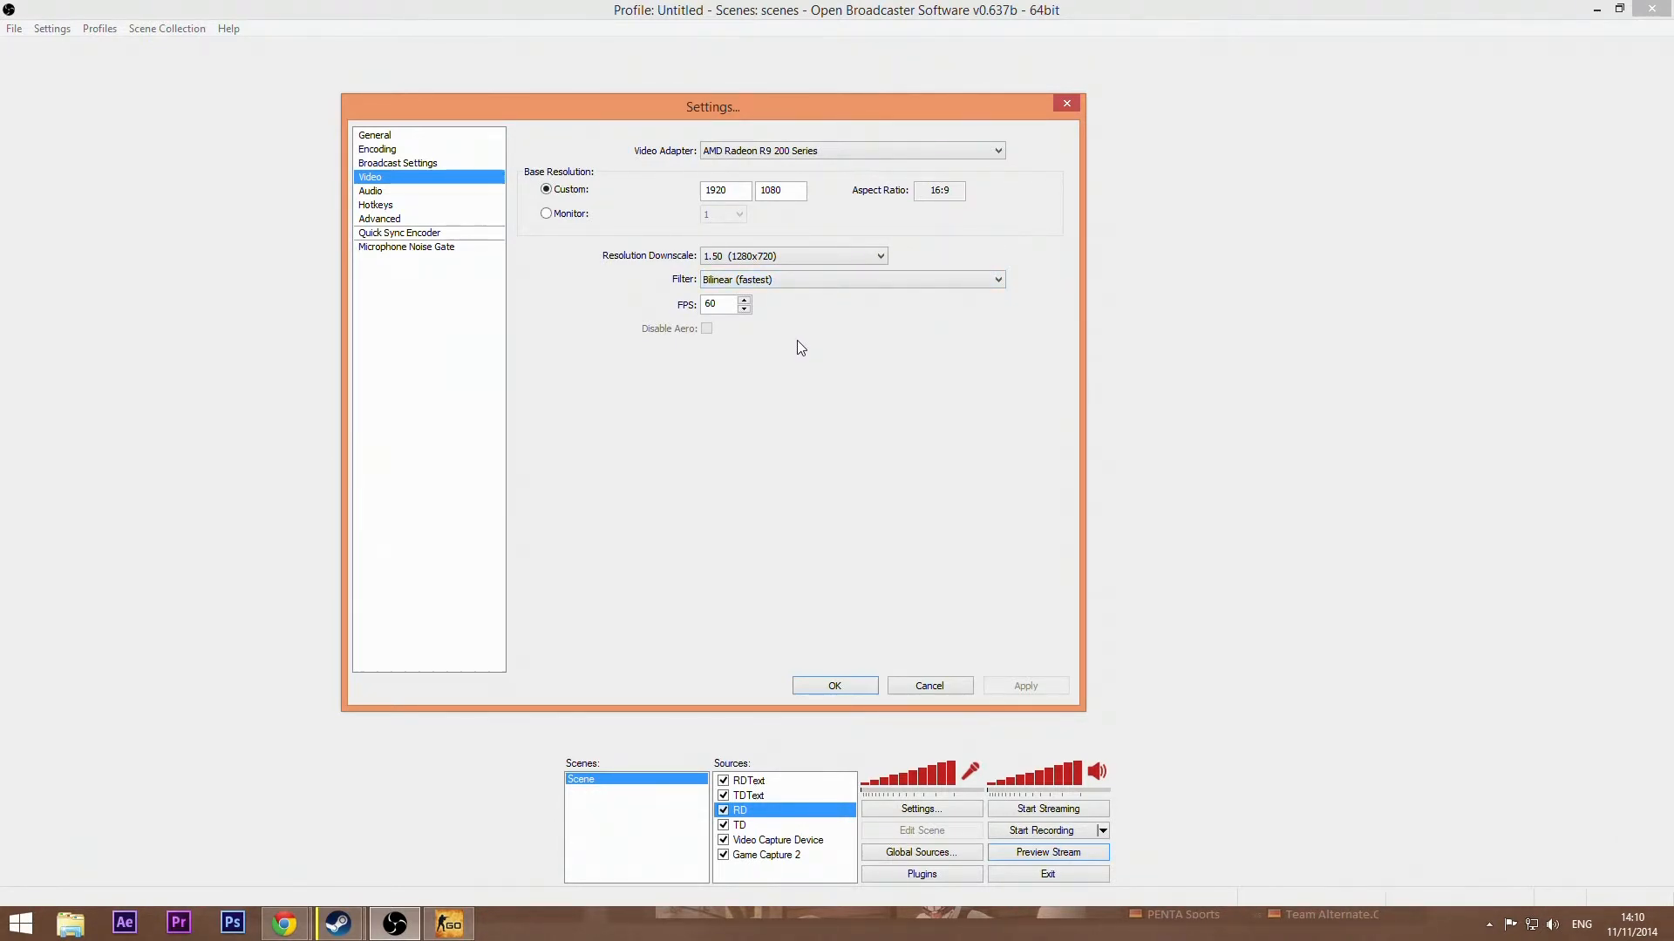
left_click(799, 280)
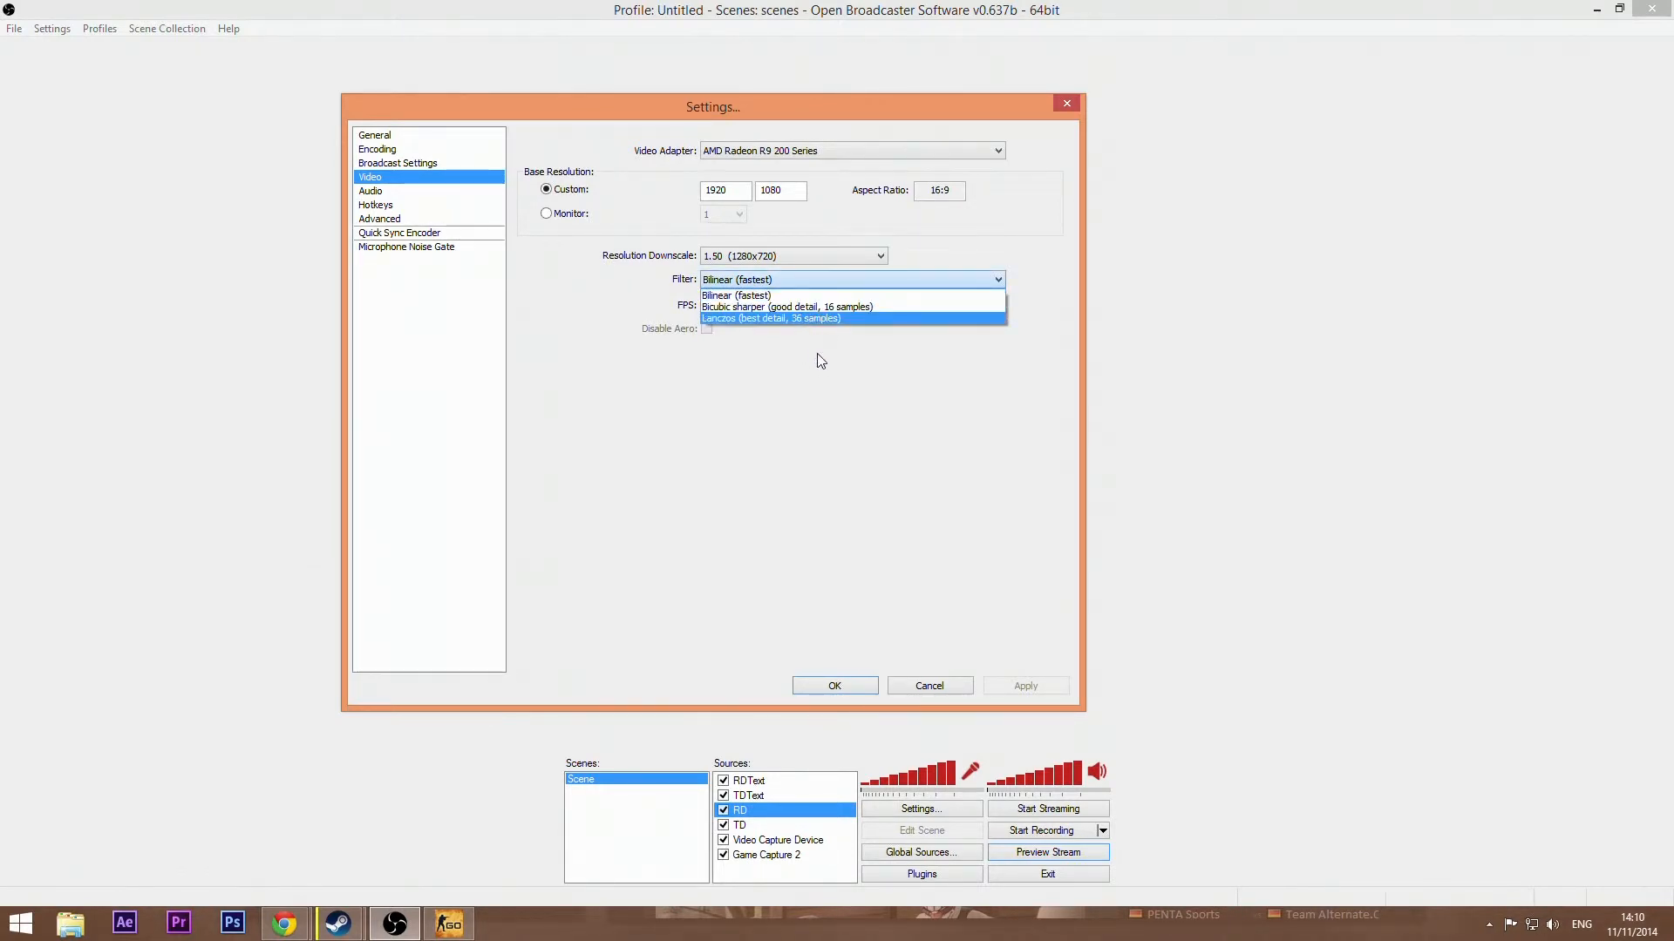
left_click(819, 296)
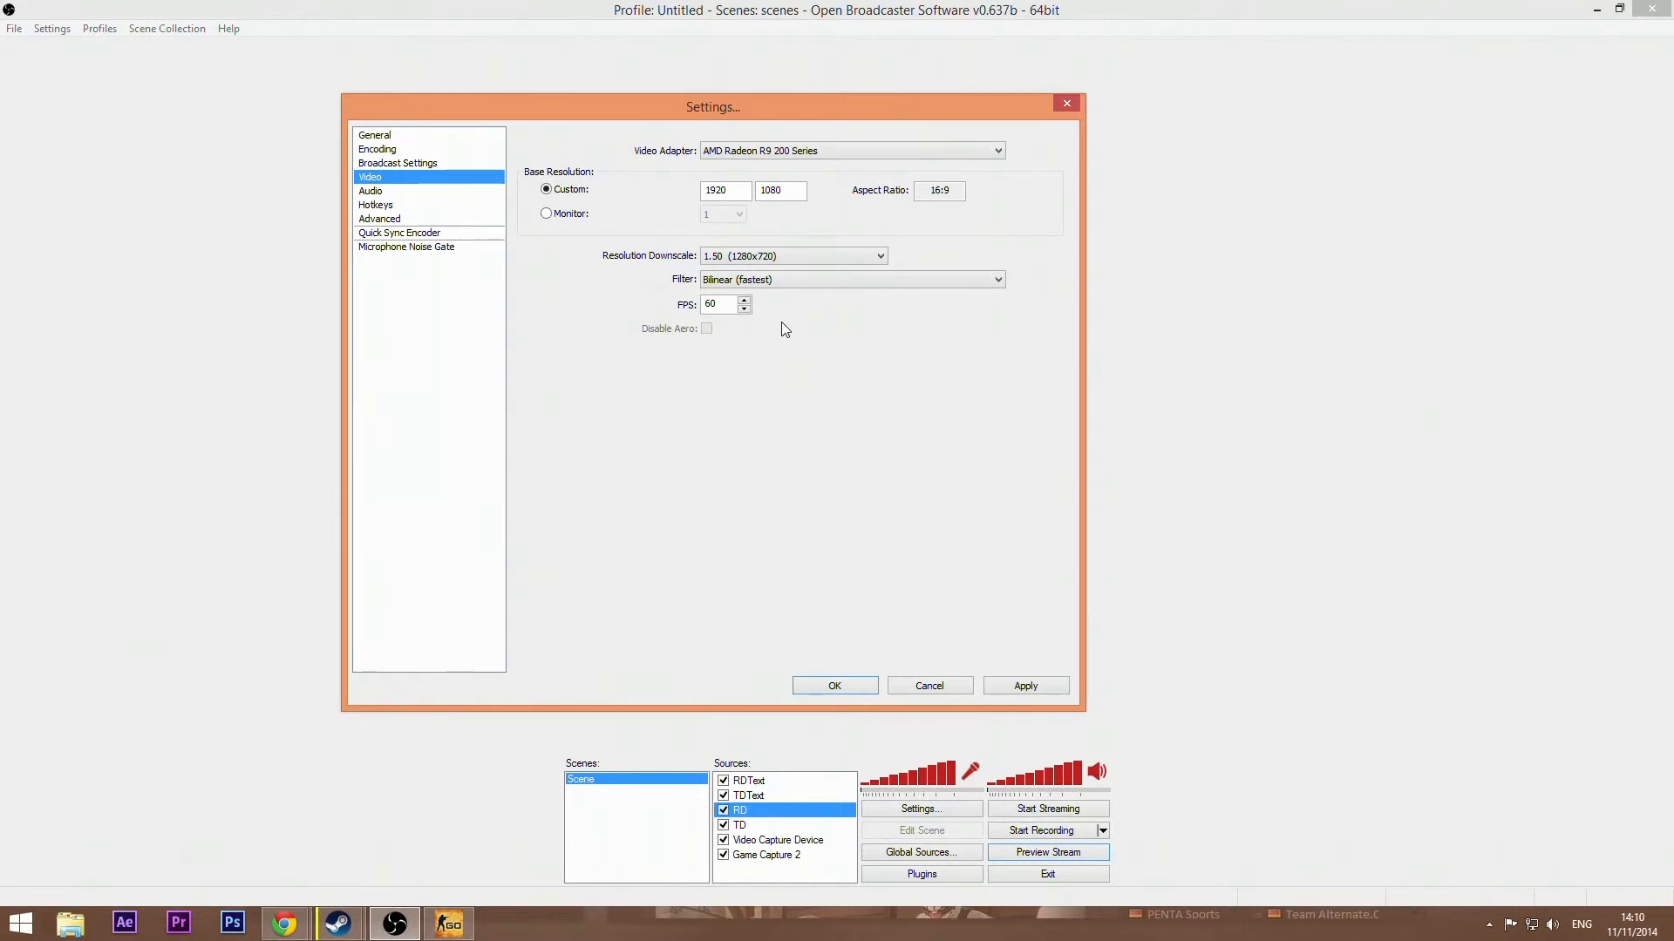
Step: Apply the video settings and browse the Audio section before opening Hotkeys
left_click(373, 192)
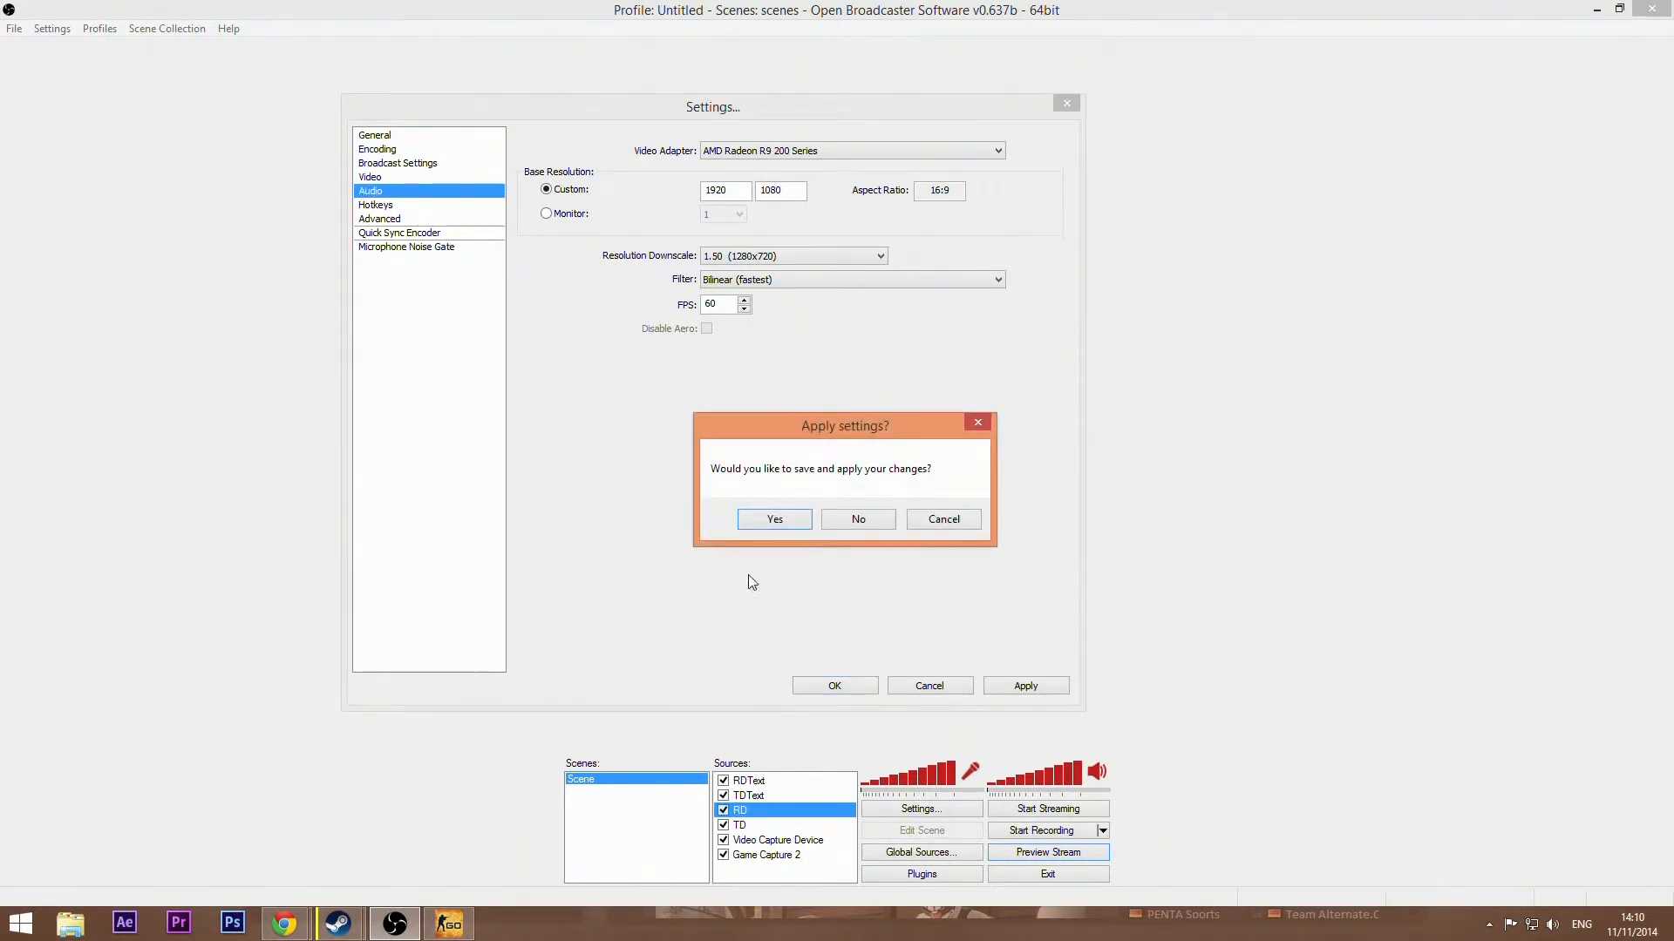
left_click(783, 518)
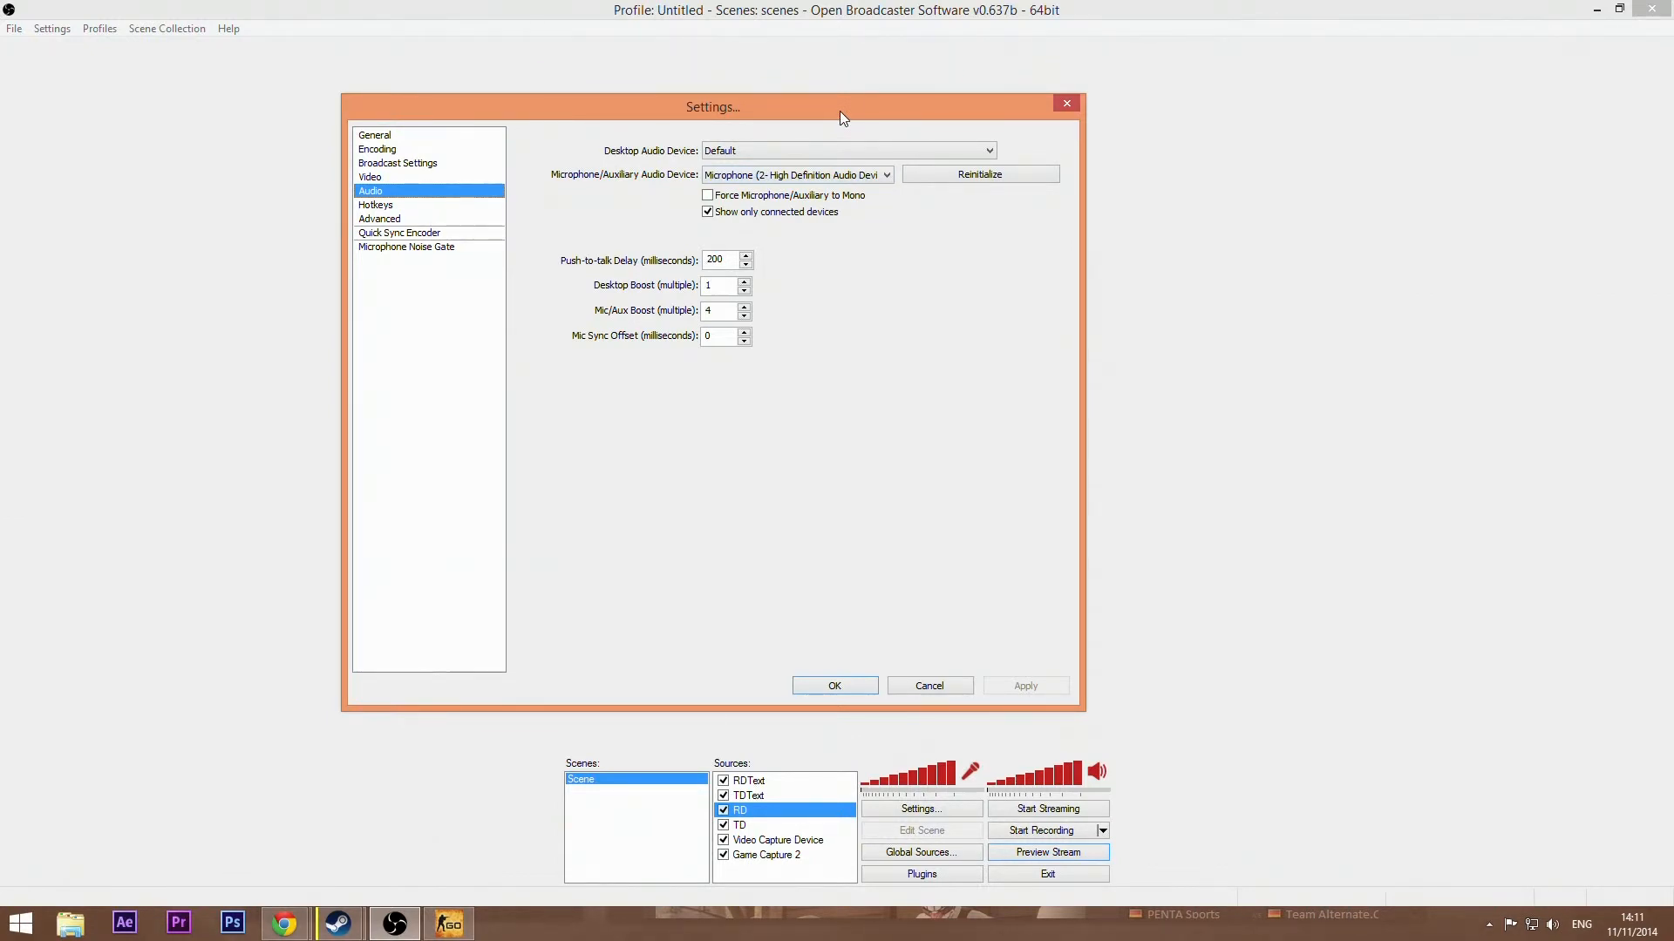
left_click_drag(840, 111, 869, 108)
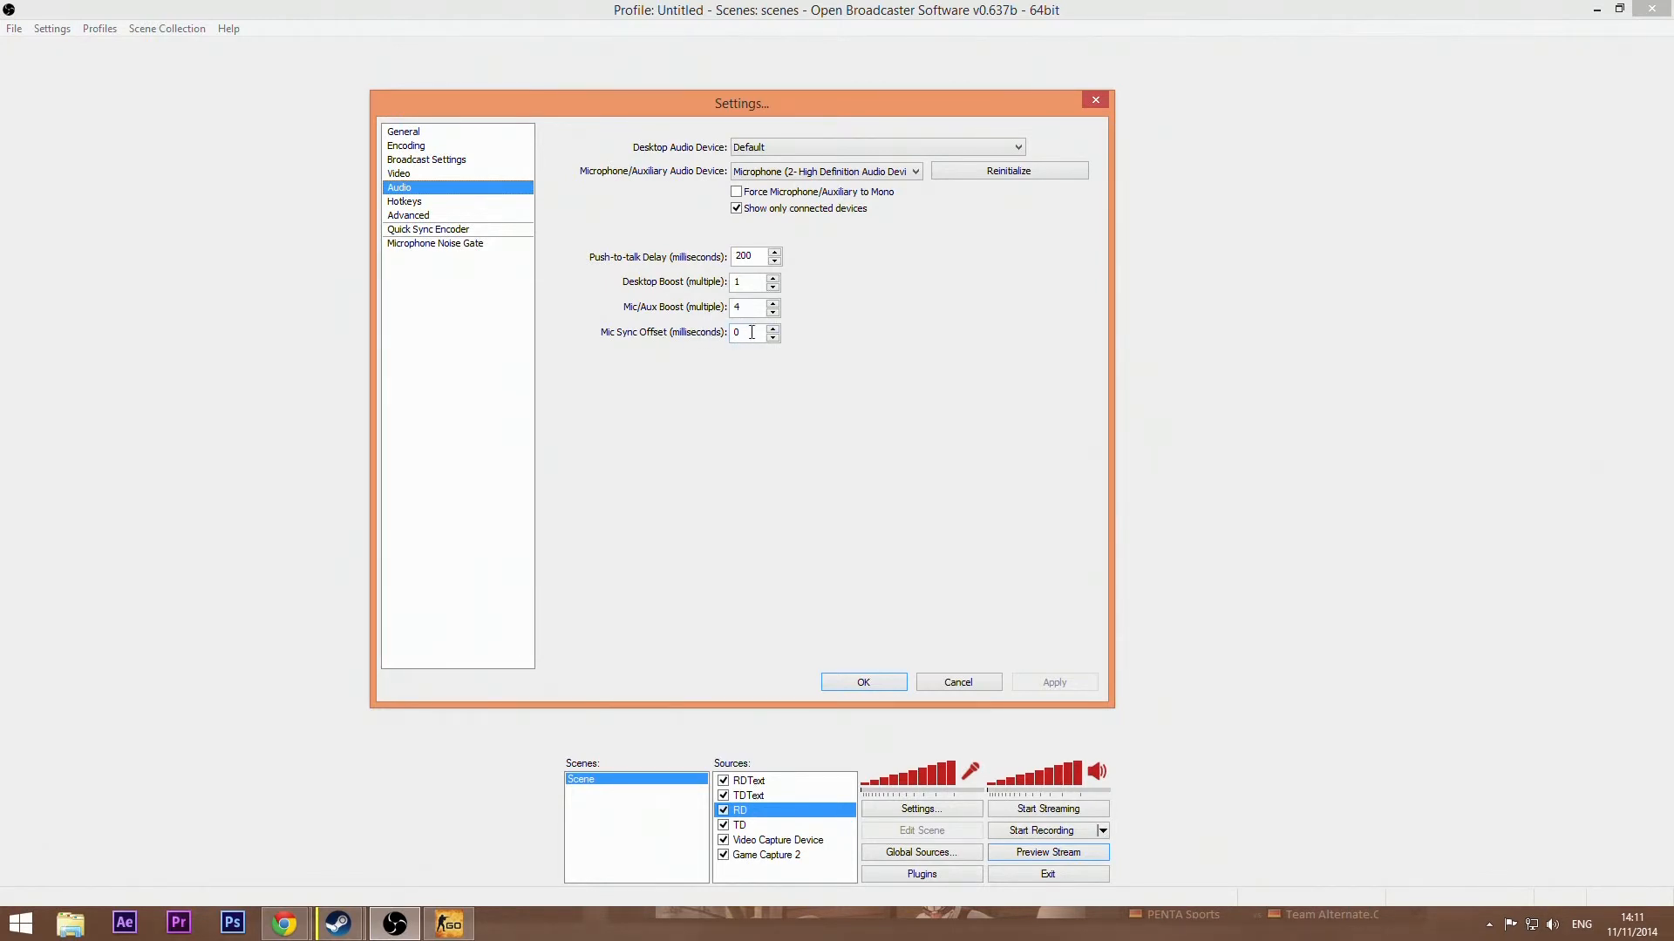
left_click(402, 200)
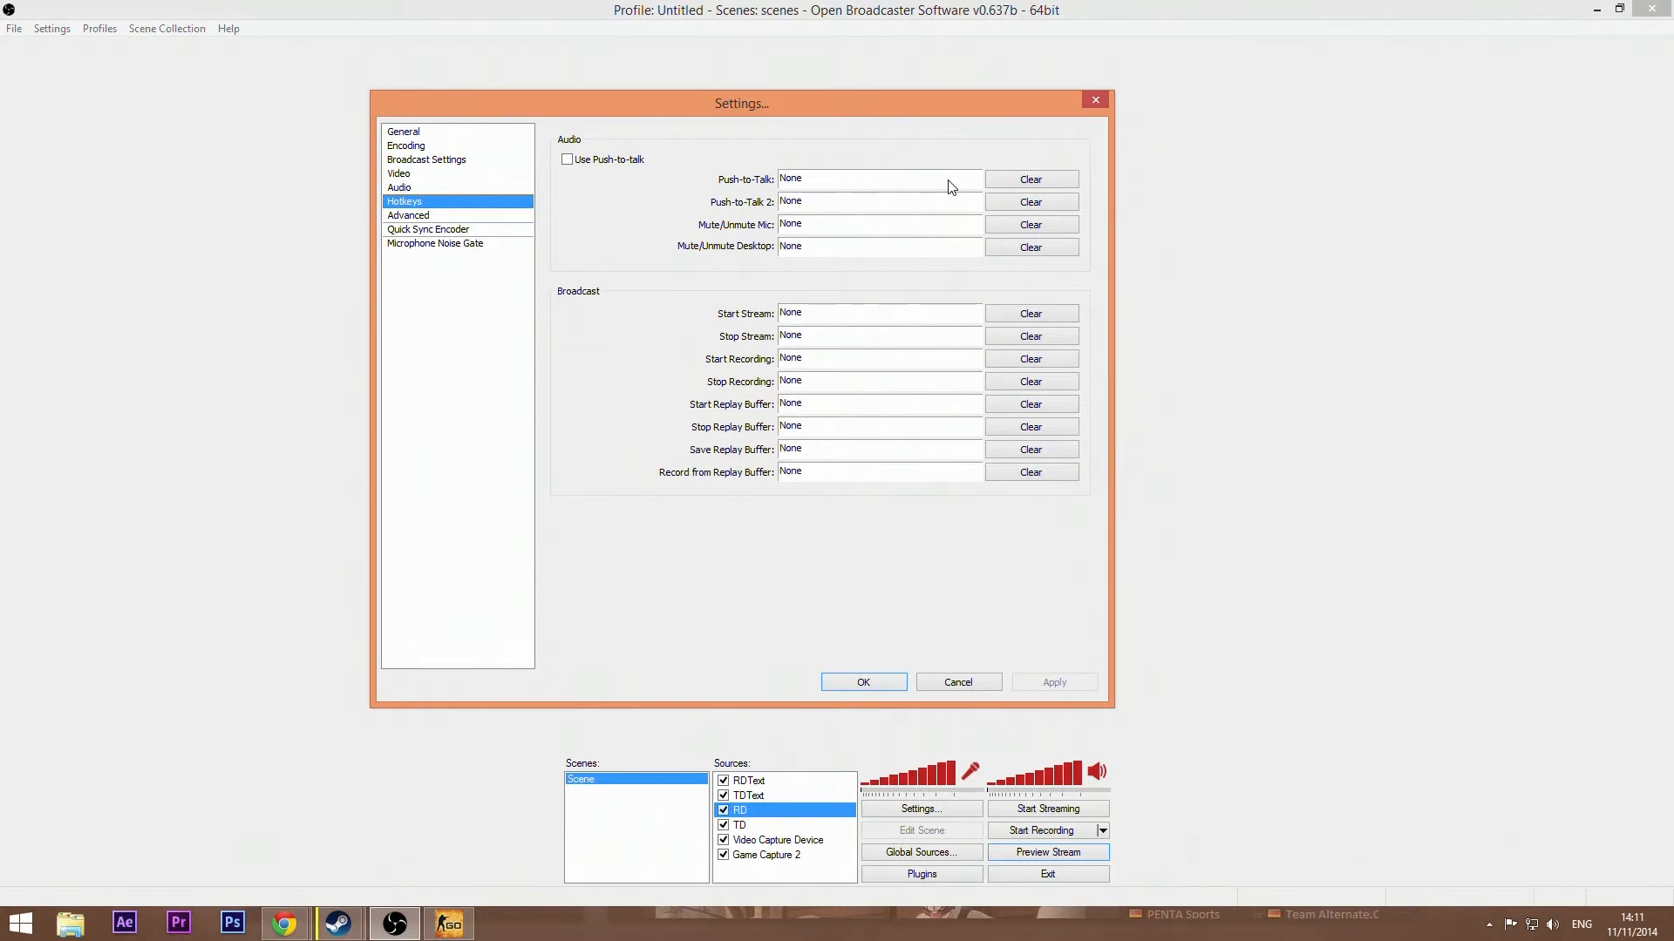
Step: Assign R to Push-to-Talk and F to Push-to-Talk 2, then clear both hotkeys
left_click(895, 186)
key("r")
left_click(834, 201)
key("f")
left_click(1031, 180)
left_click(1031, 202)
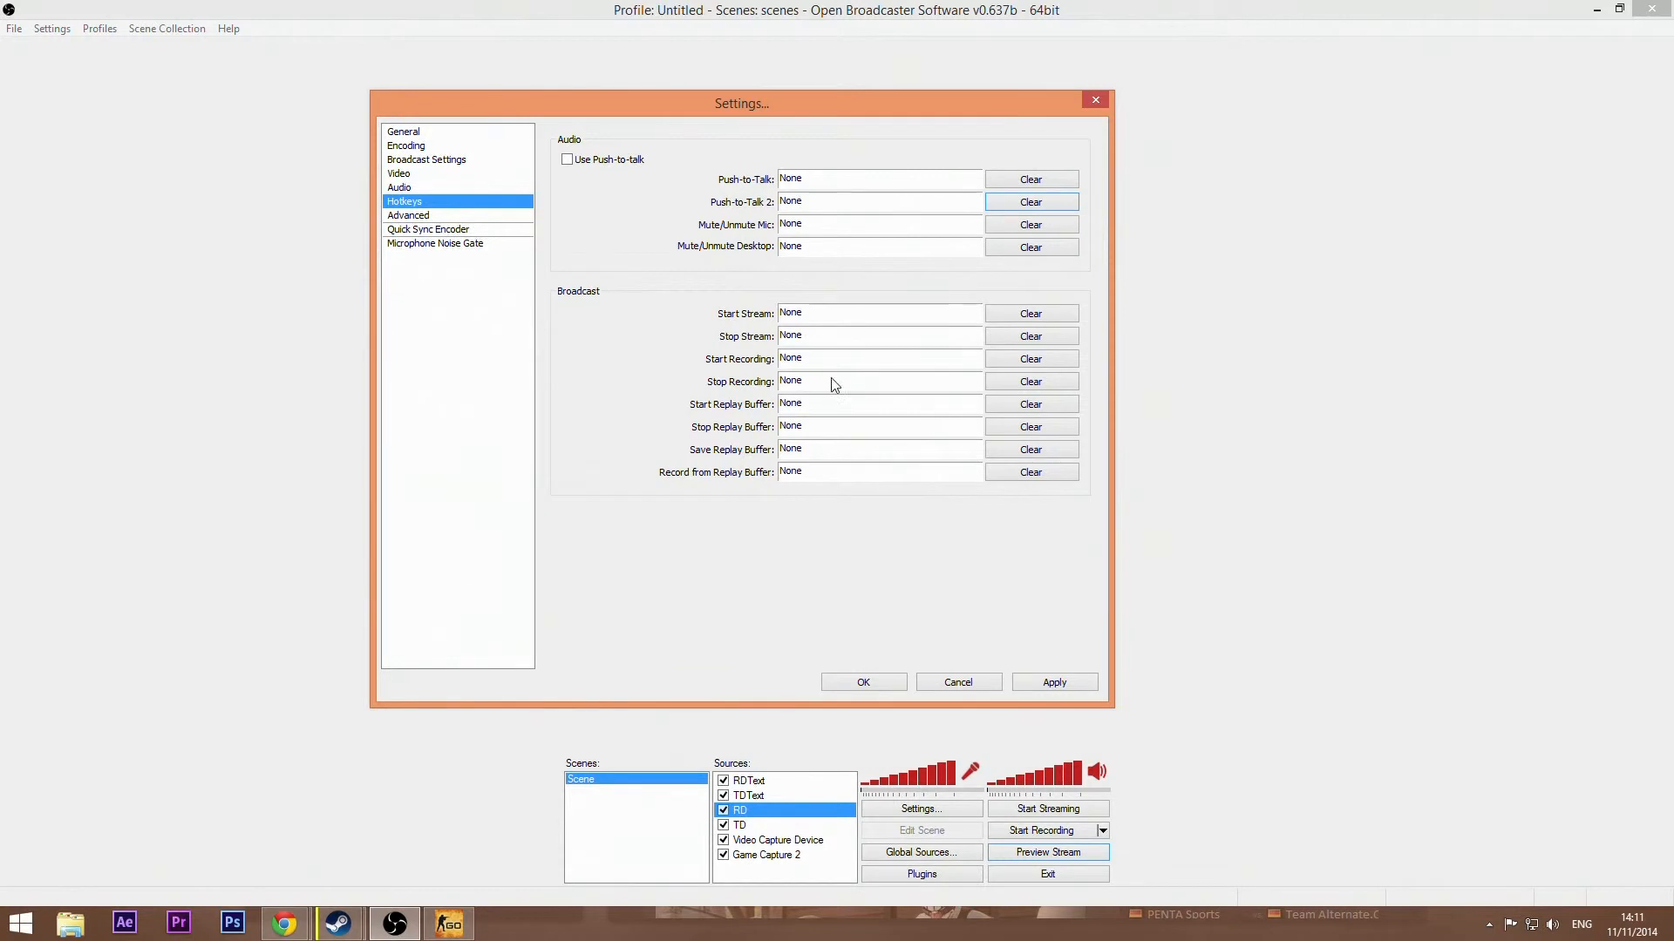
Step: Open the Advanced section and try the process priority and encoding-while-previewing options
left_click(407, 215)
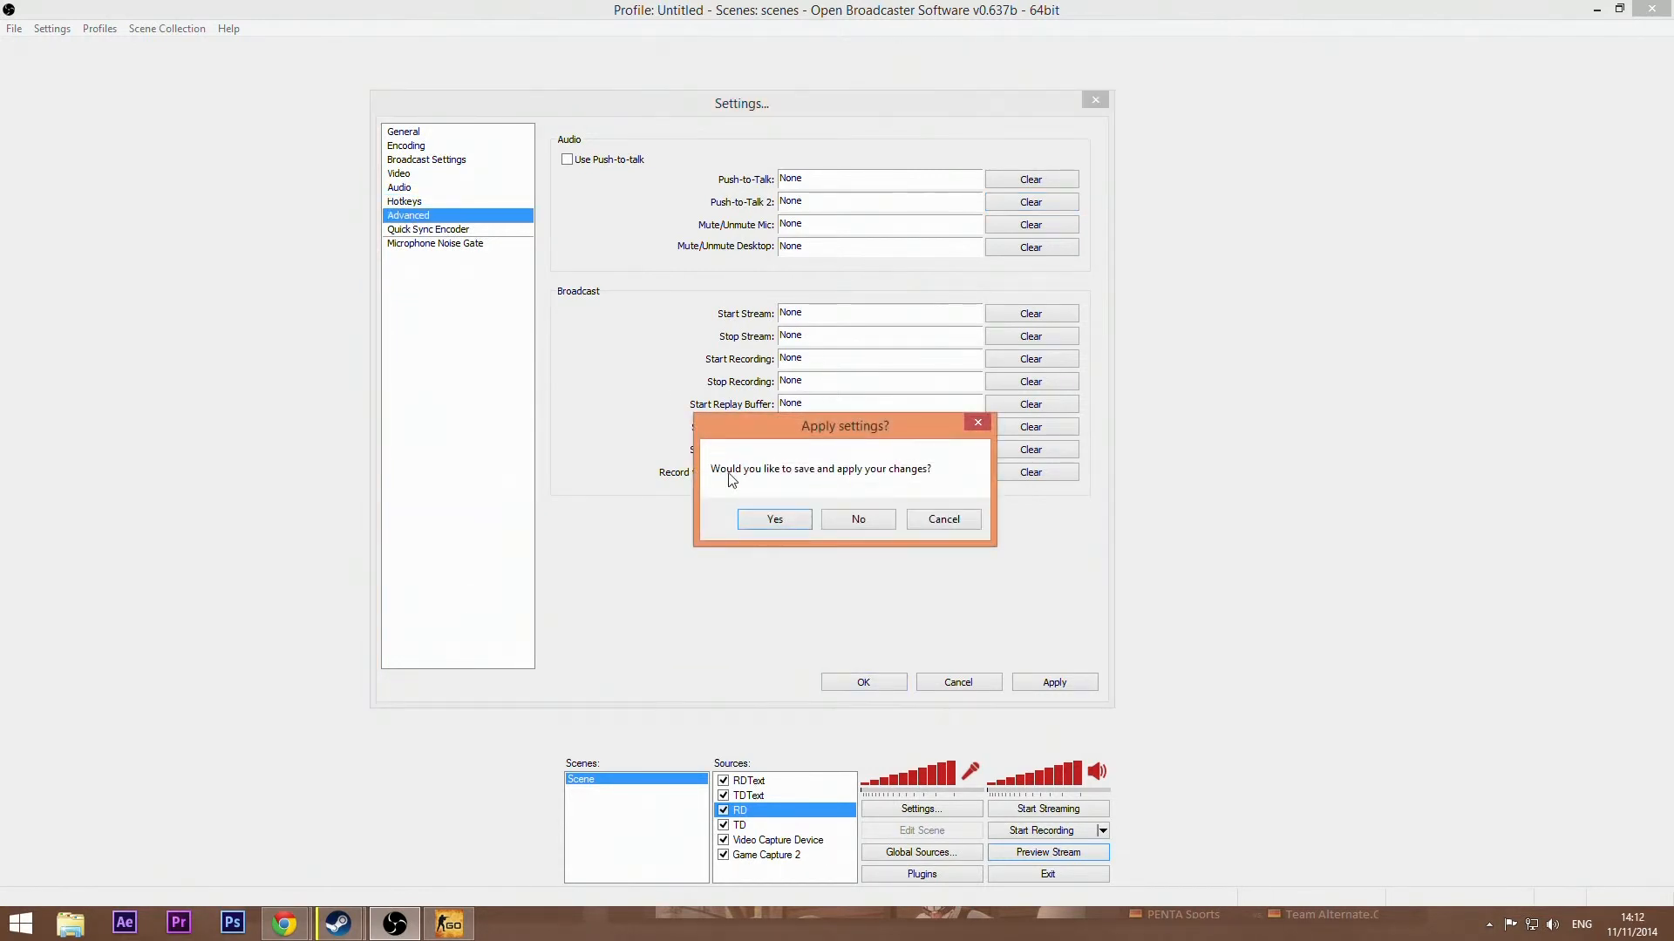
left_click(768, 517)
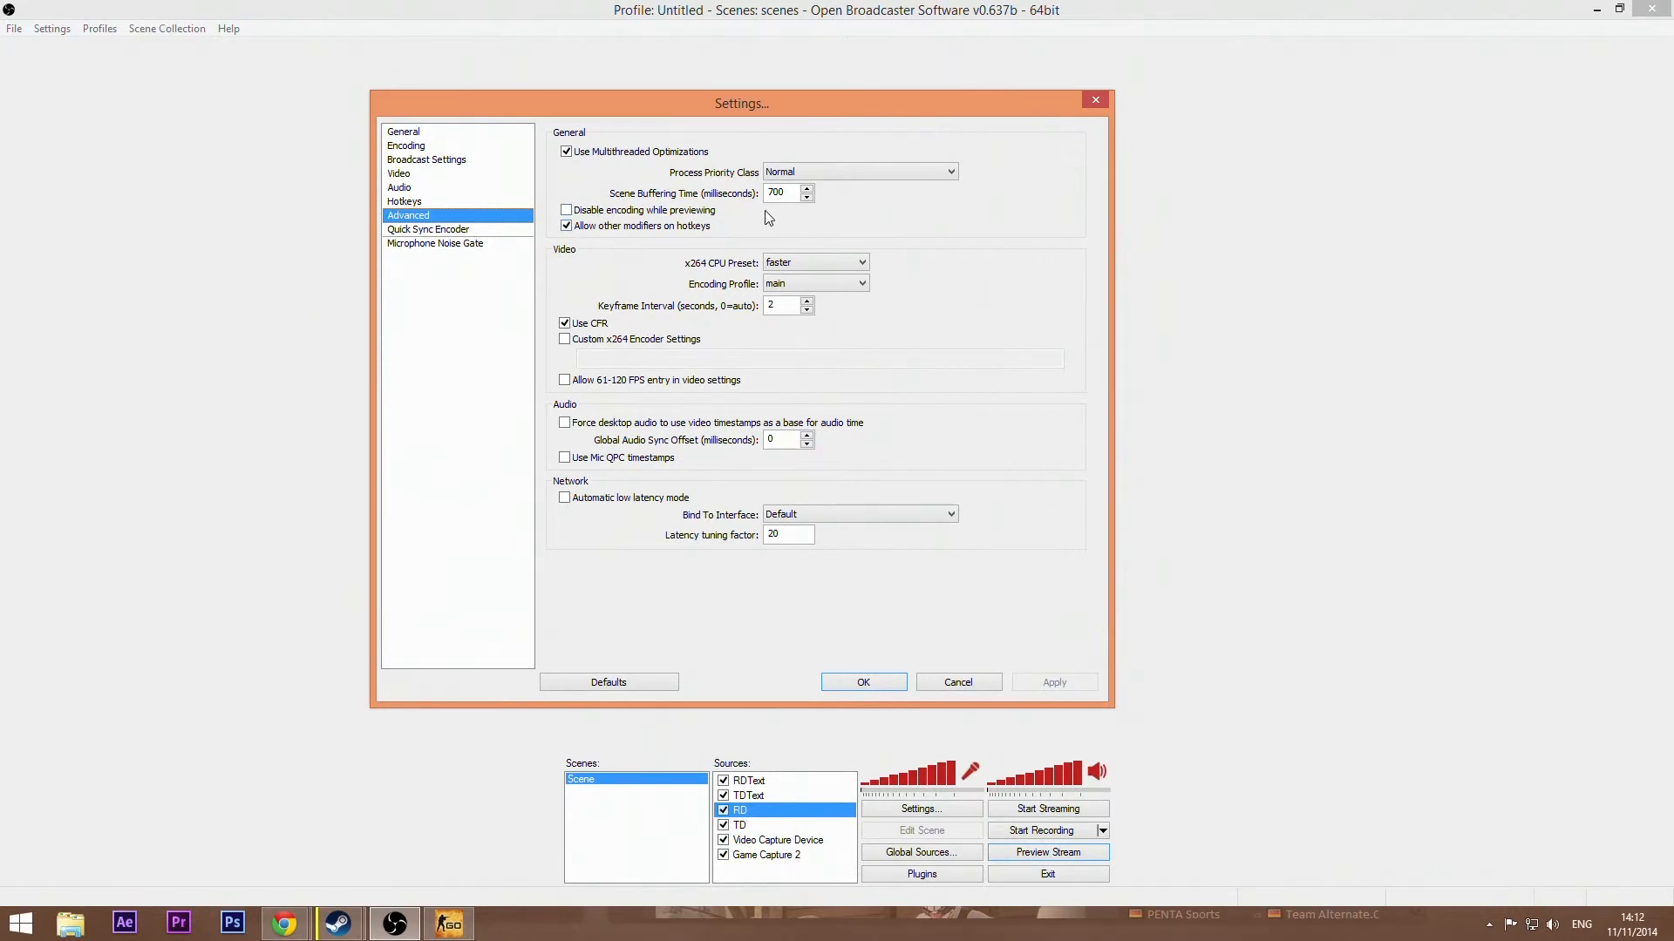
left_click(808, 174)
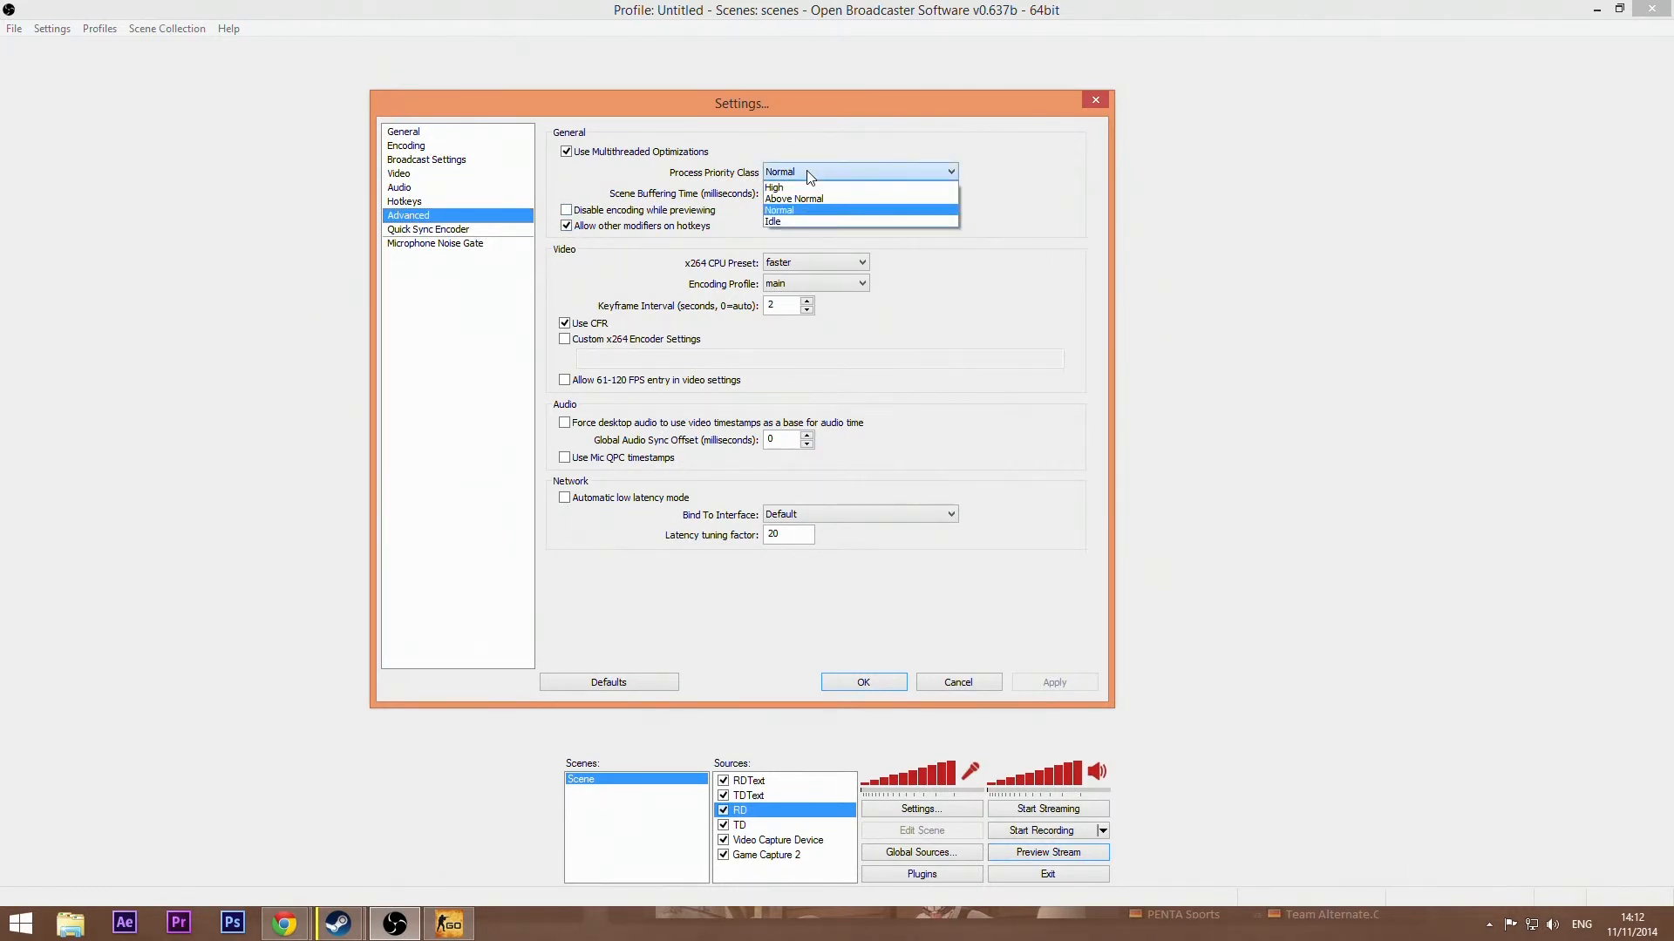
left_click(808, 171)
left_click(985, 213)
left_click(627, 214)
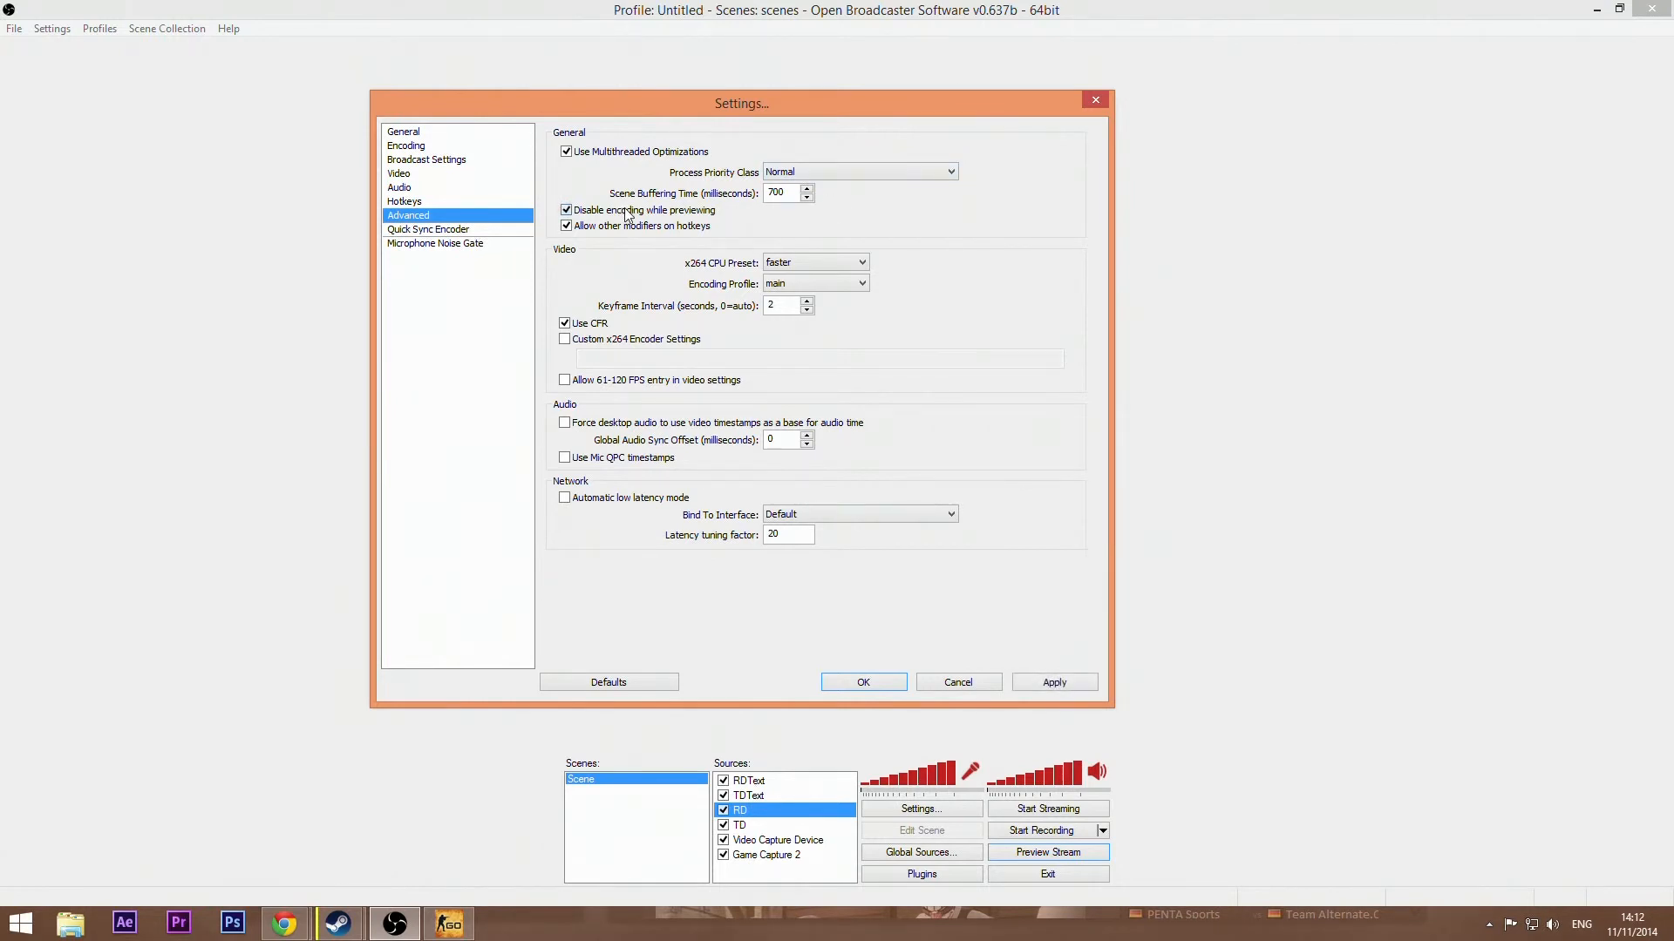
left_click(658, 228)
left_click(594, 228)
Step: Review the x264 CPU preset and encoding profile options, keeping faster and main
left_click(822, 261)
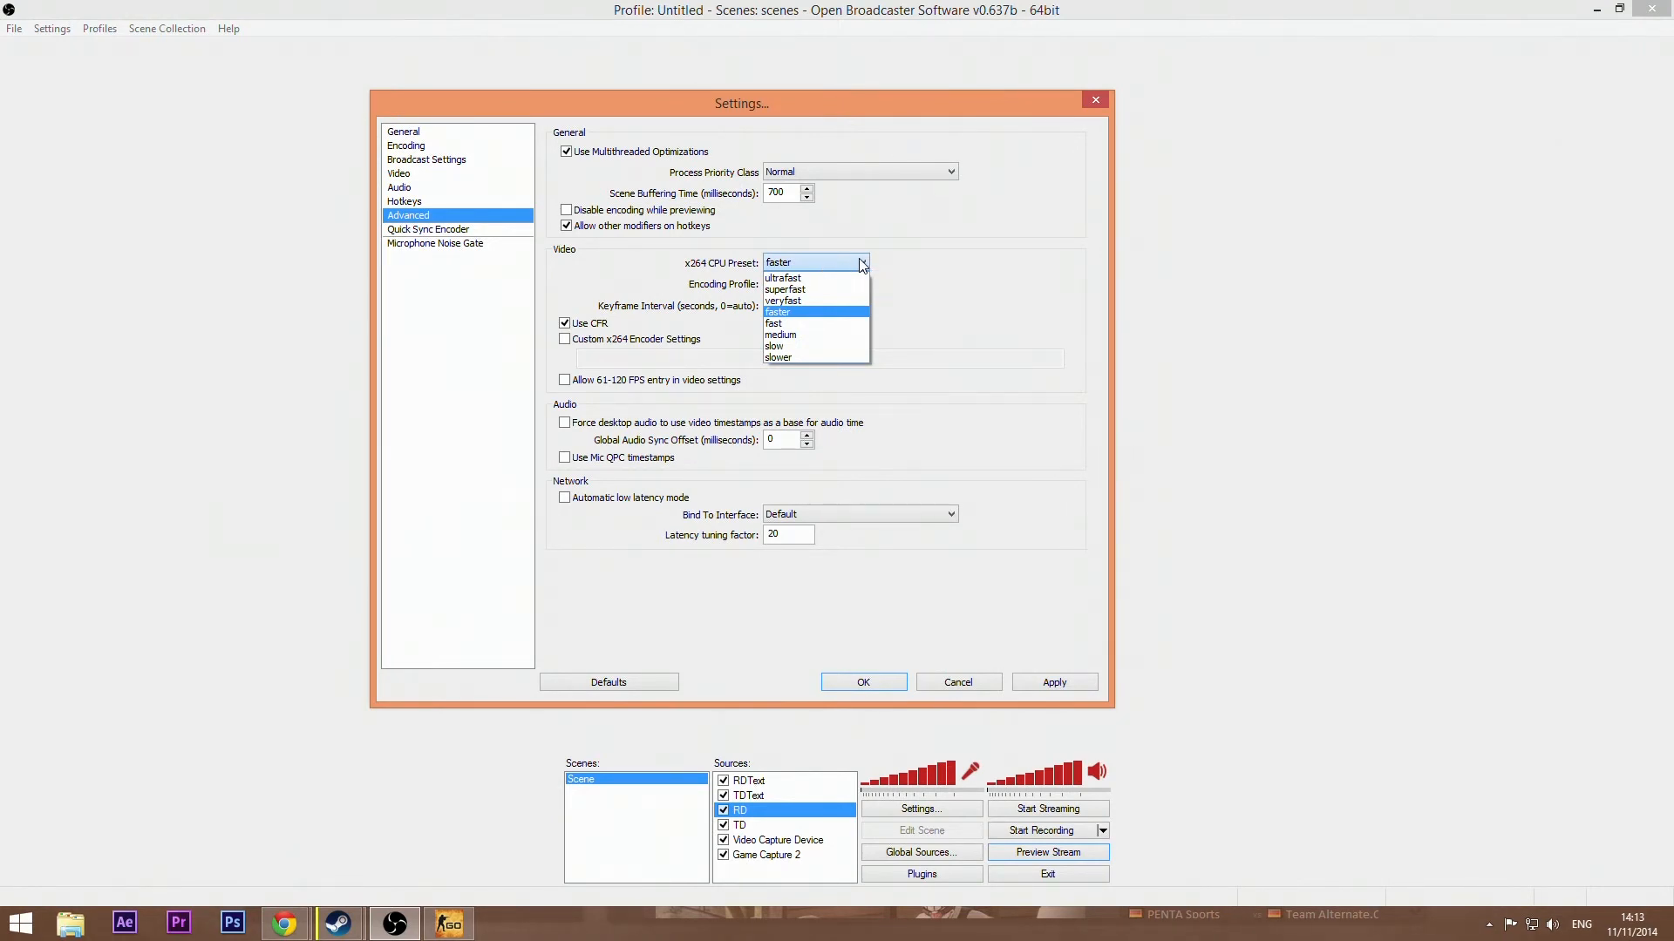
left_click(931, 269)
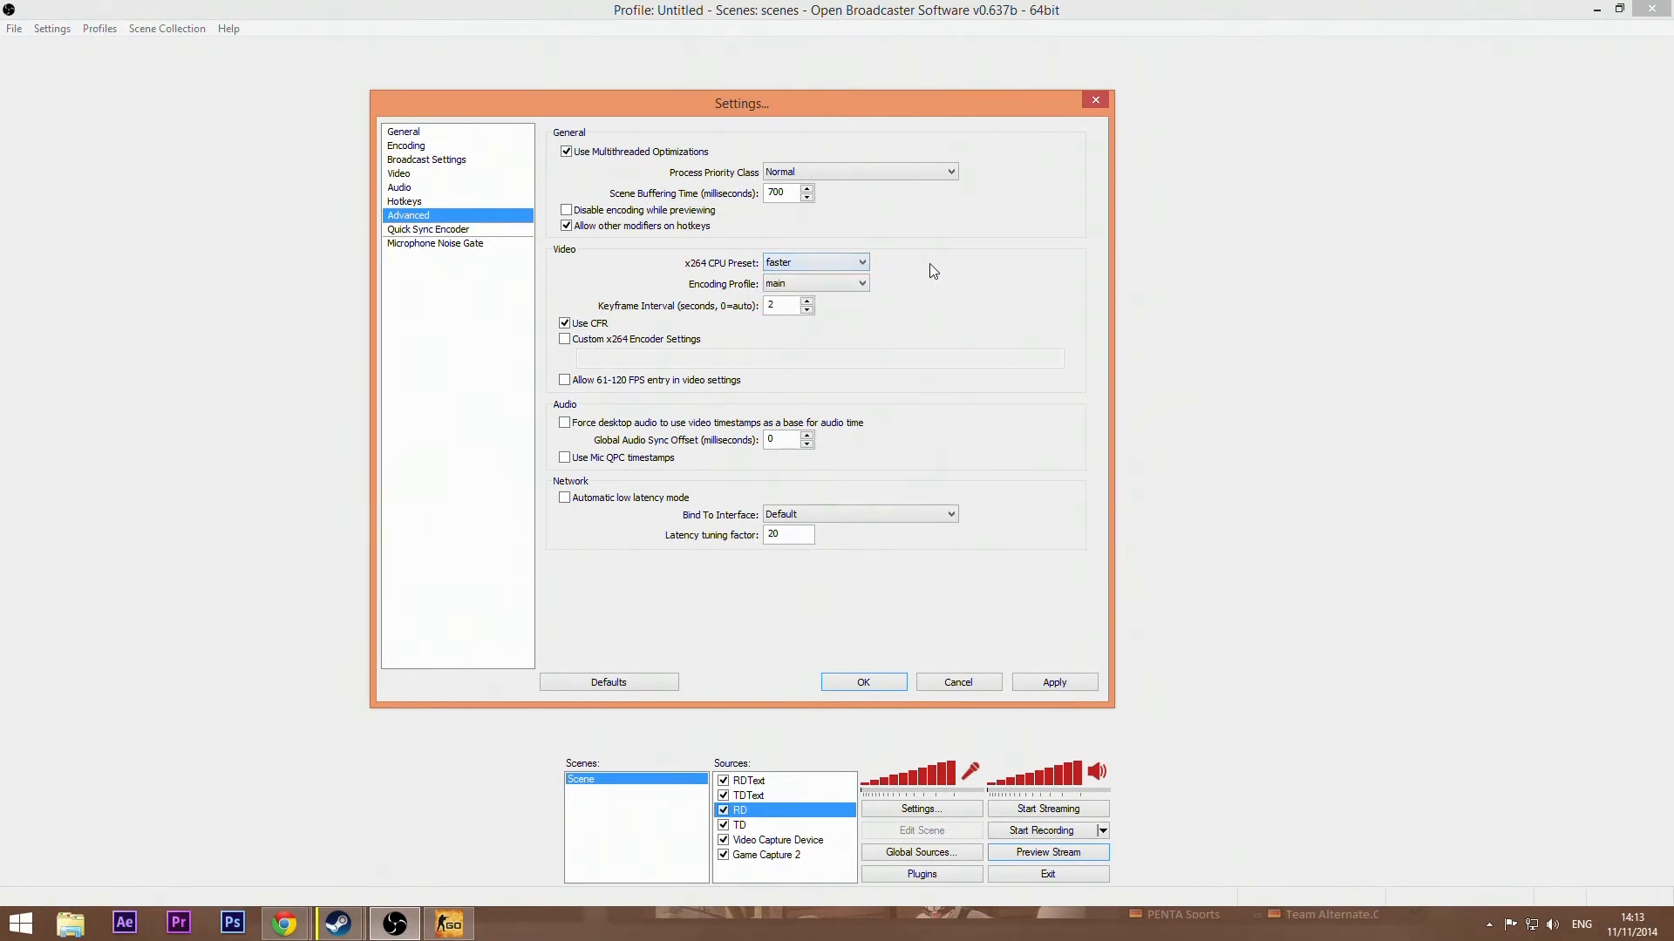
left_click(842, 265)
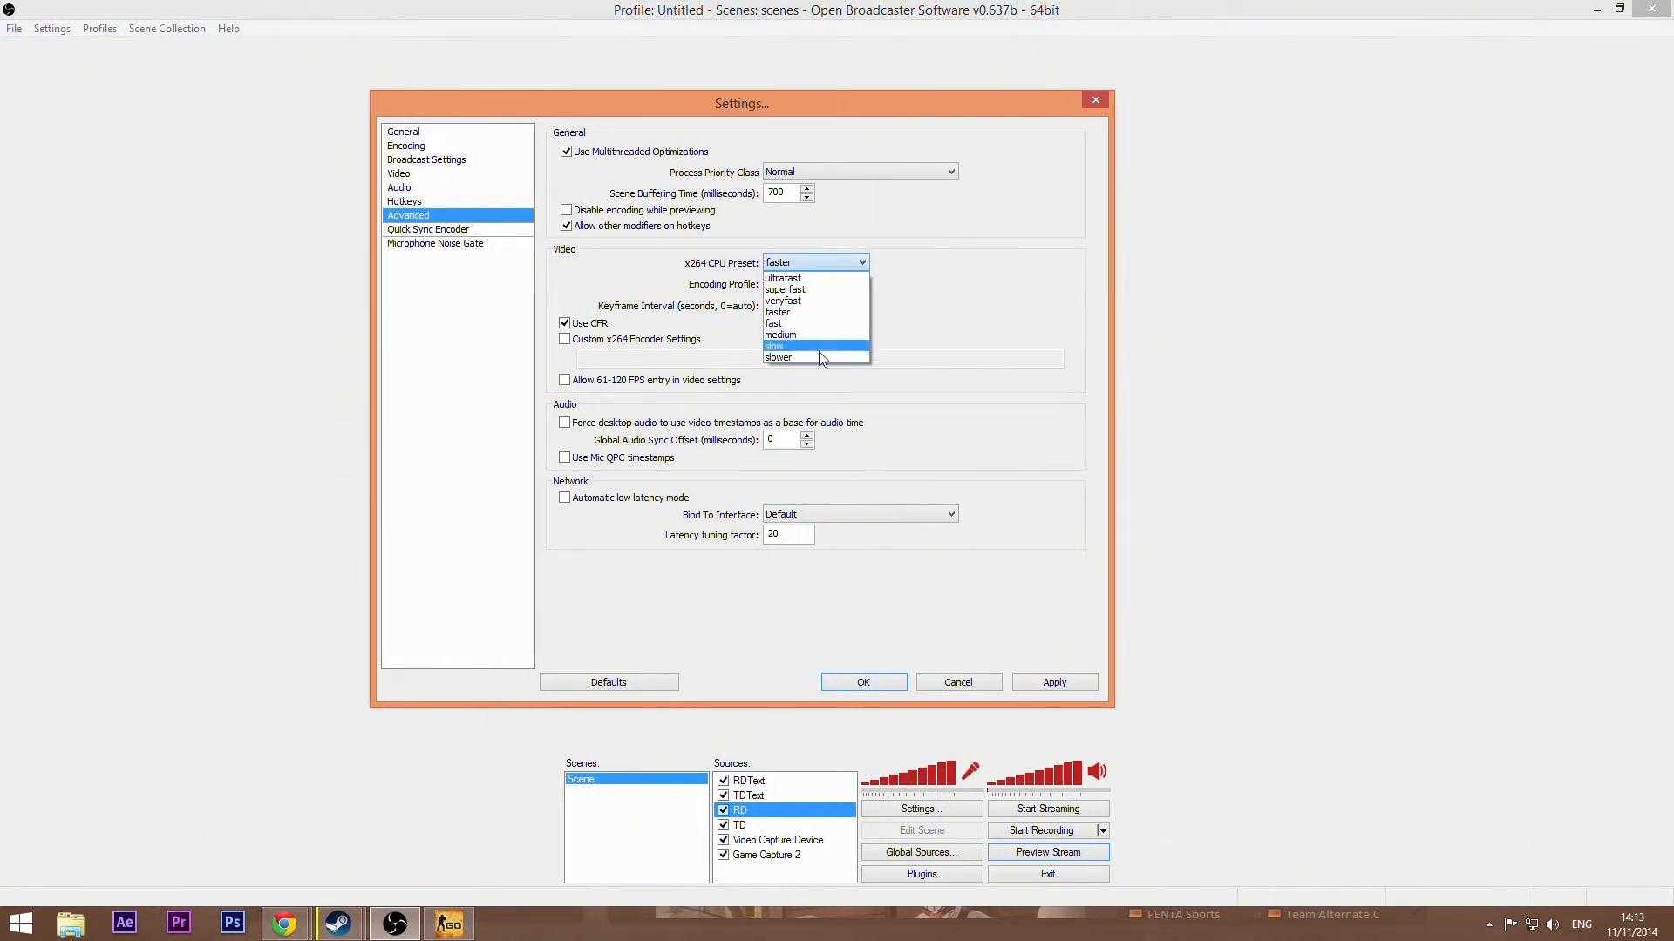
left_click(811, 313)
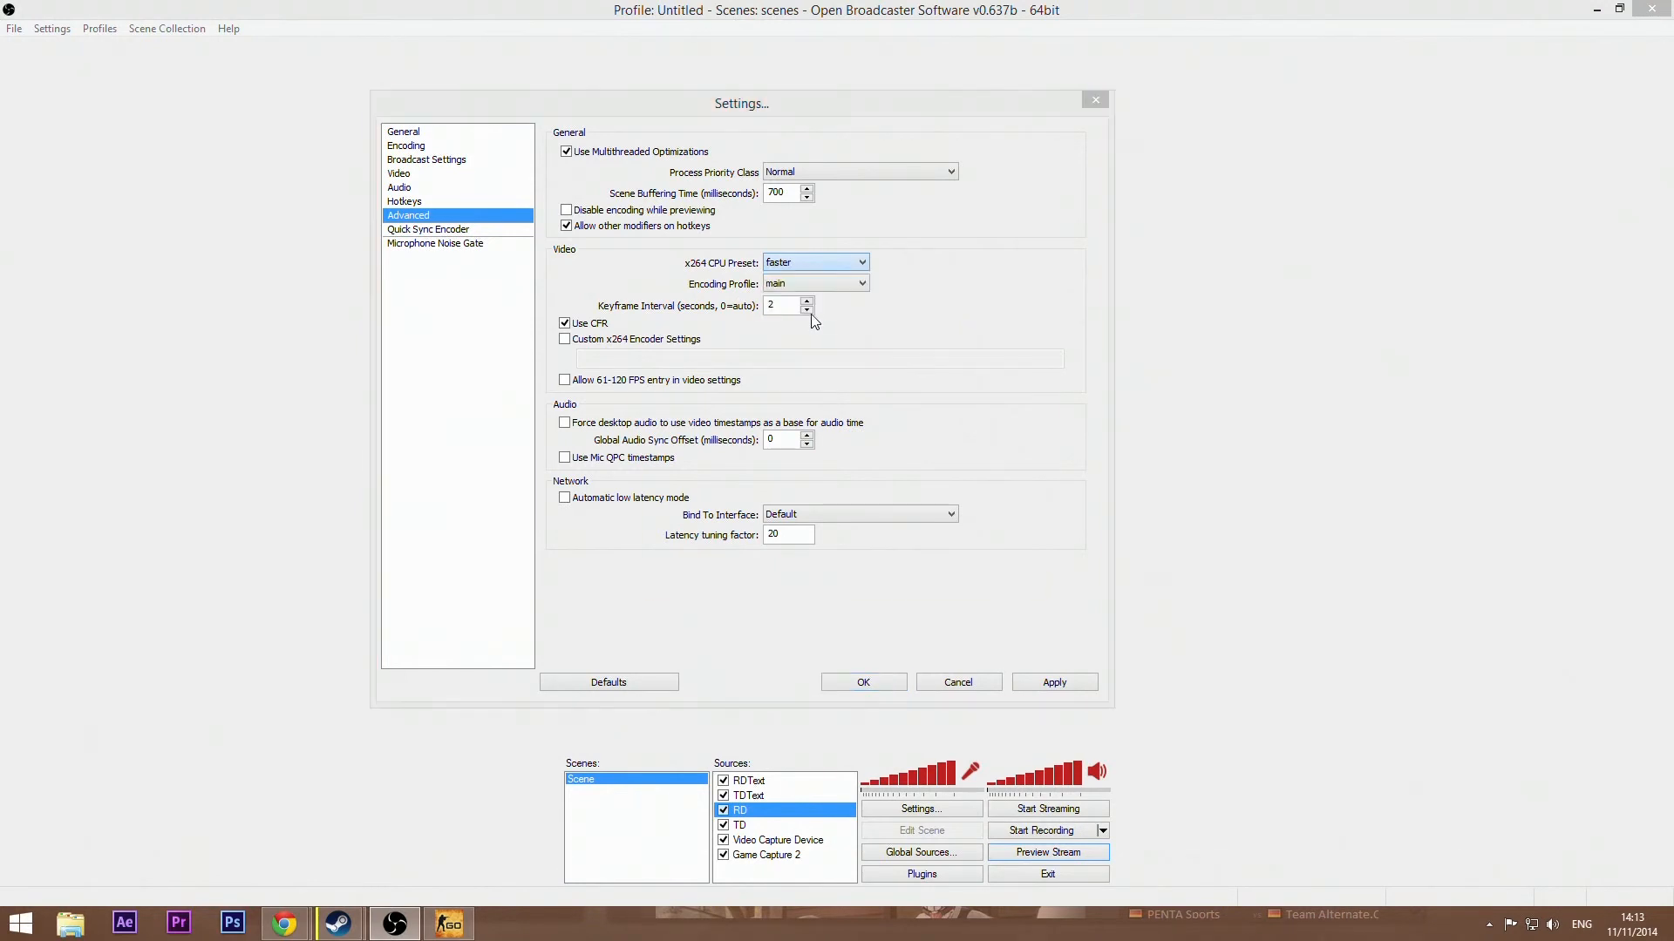
left_click(920, 580)
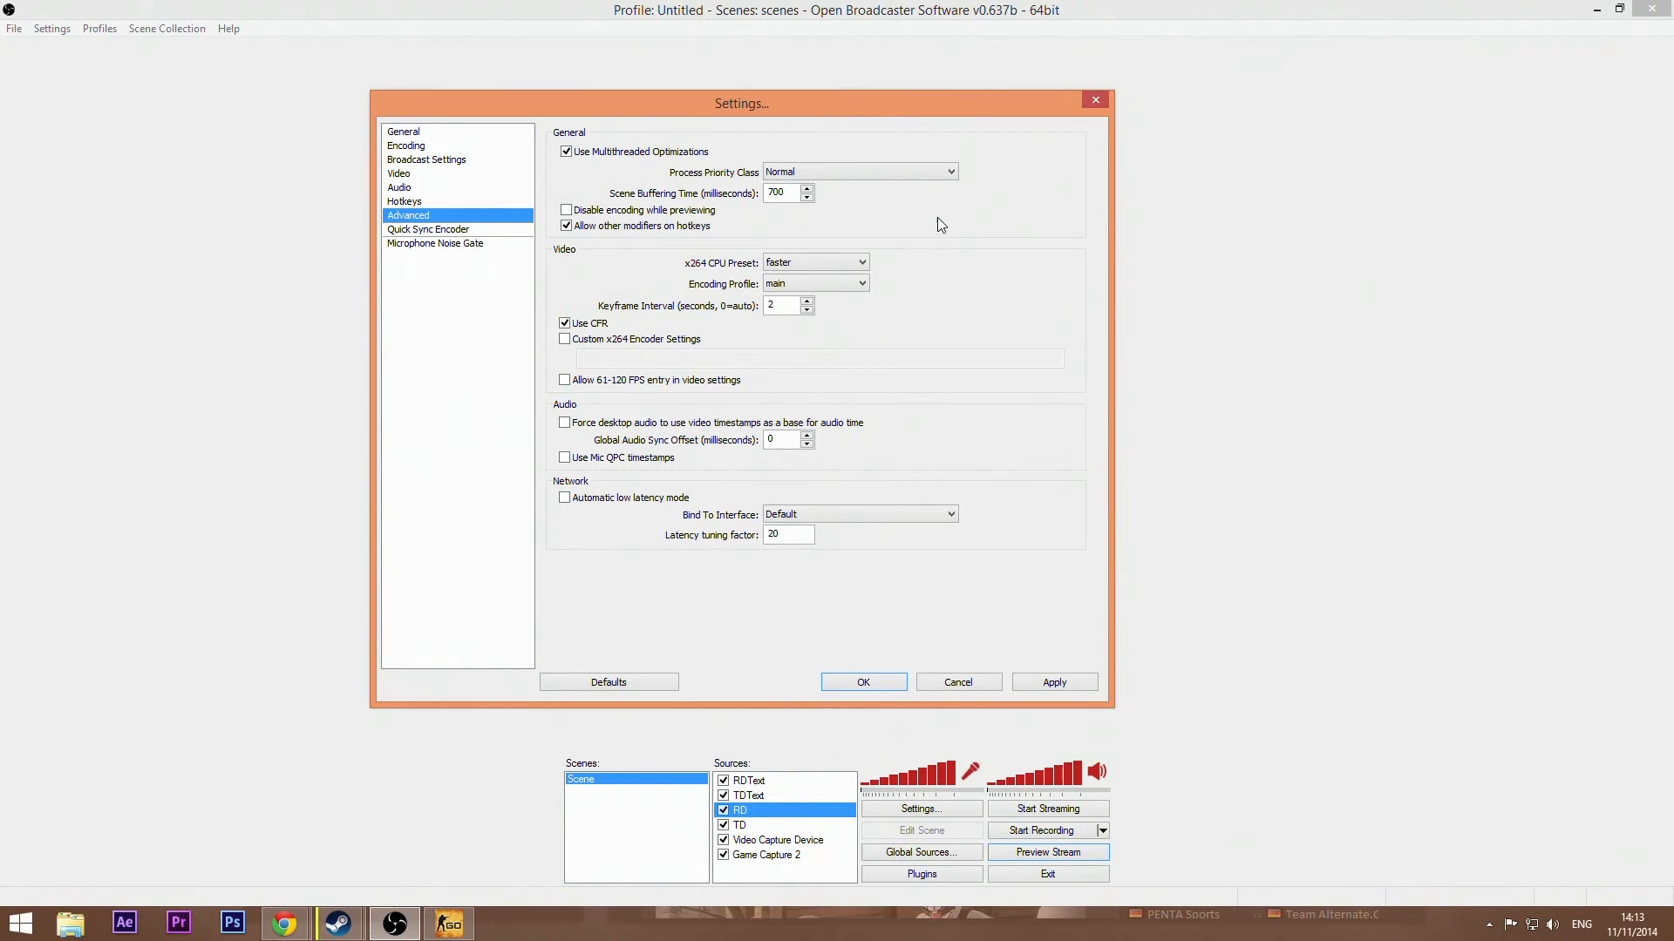
left_click_drag(850, 107, 882, 98)
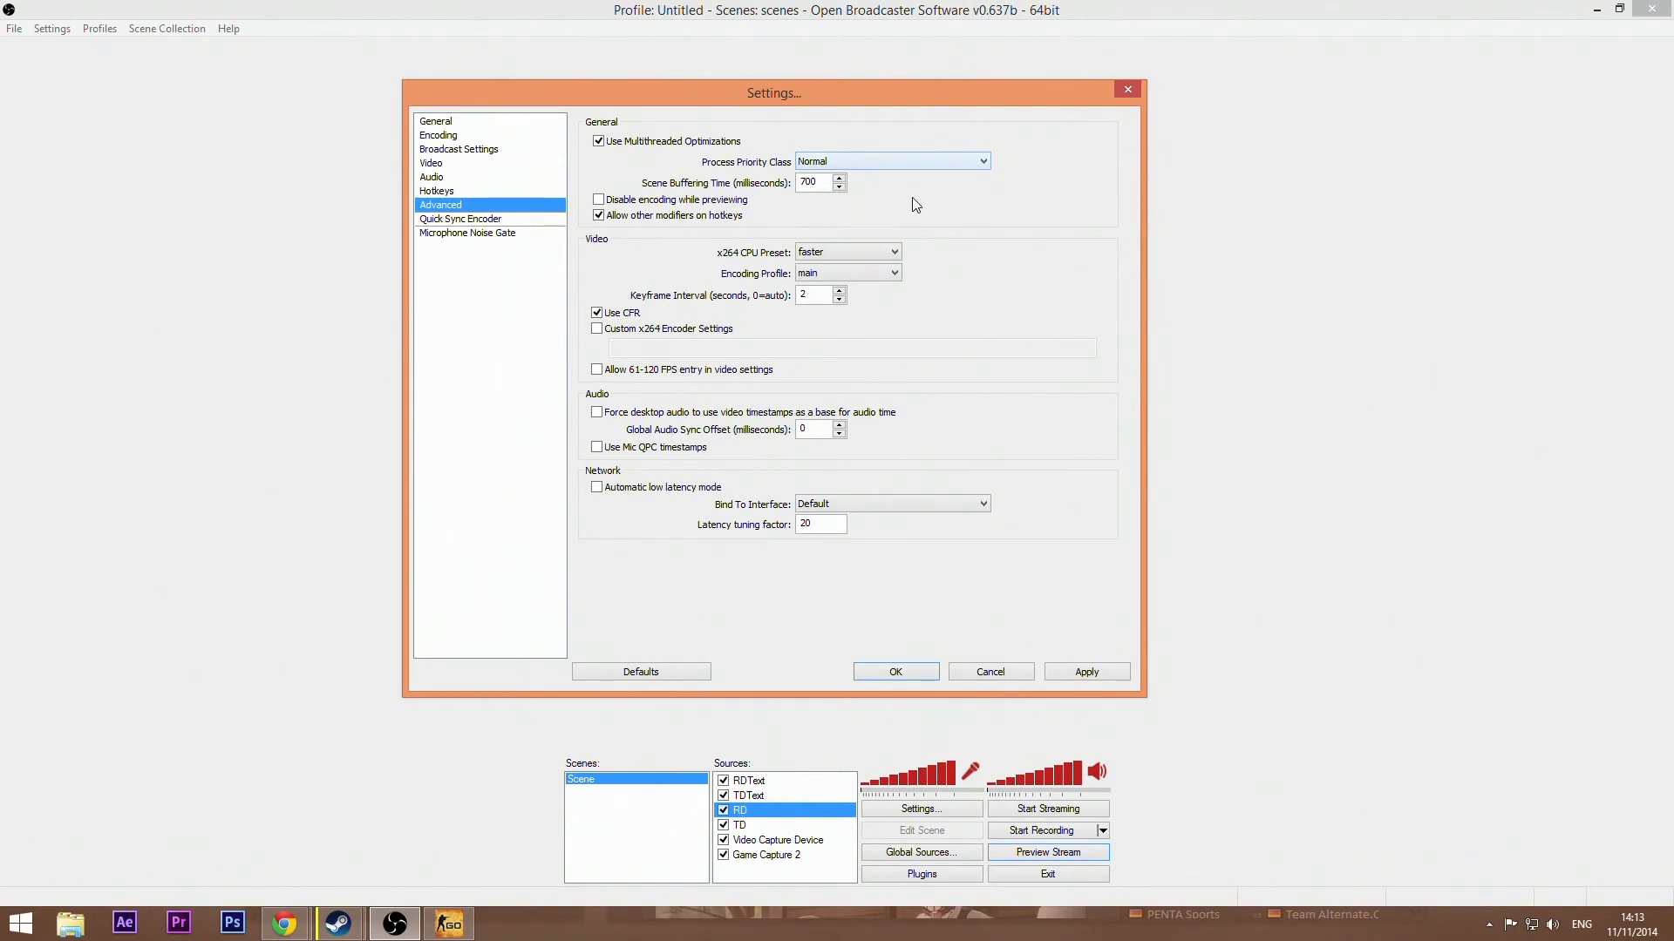
left_click_drag(927, 112, 941, 133)
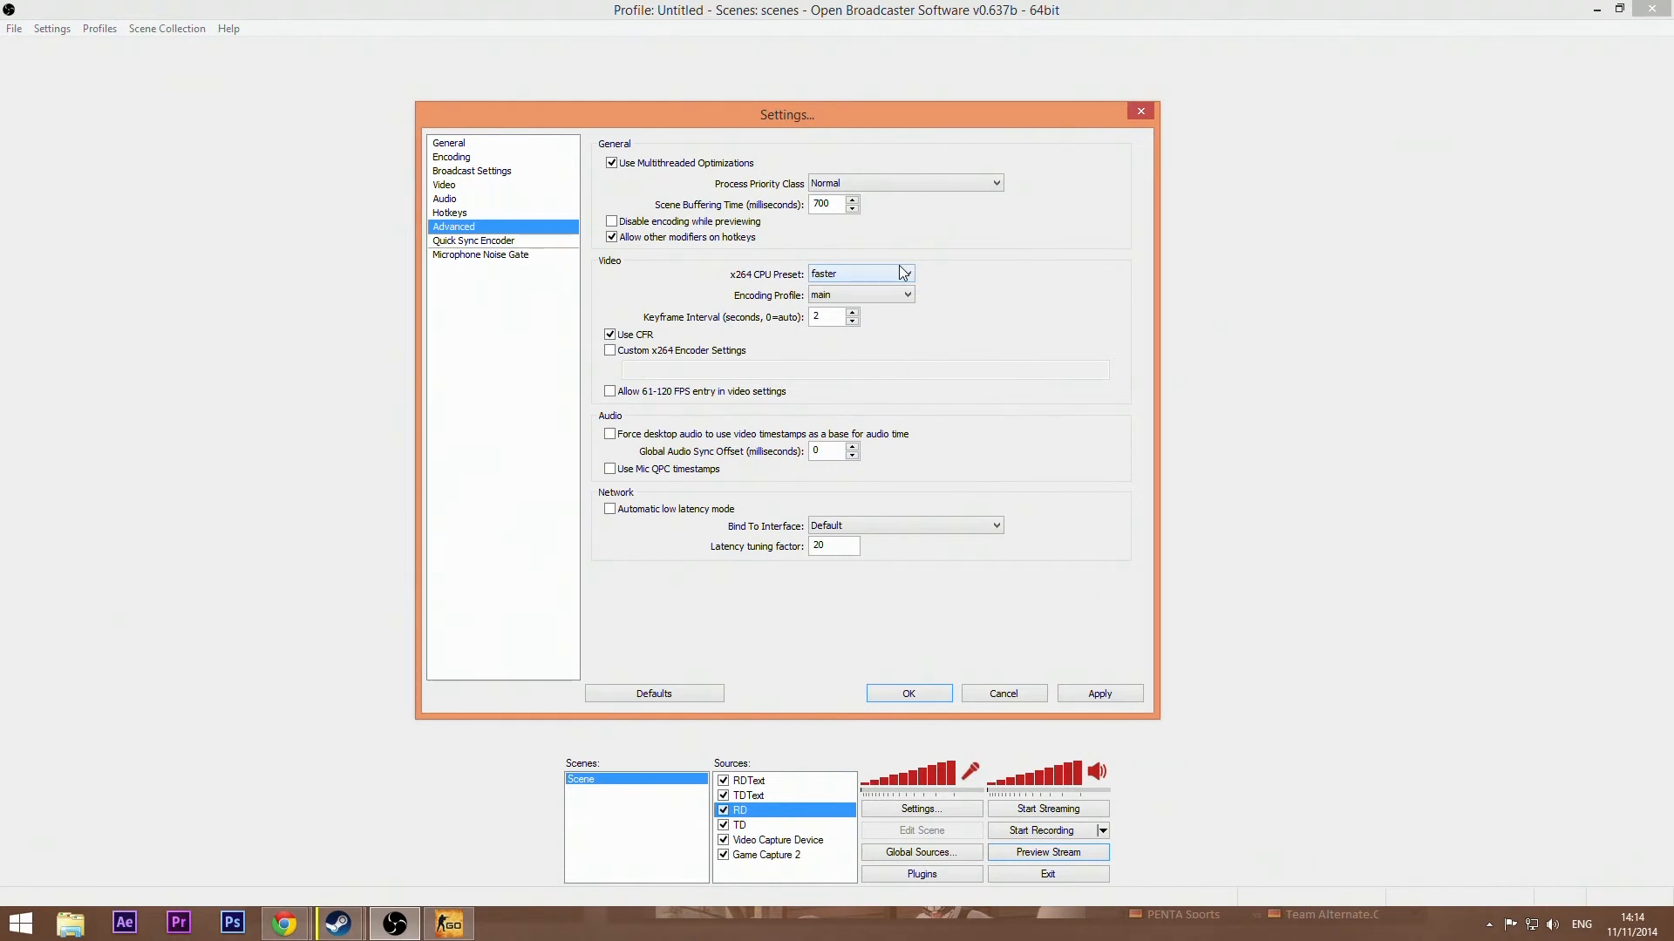
mouse_move(882, 277)
left_click(886, 298)
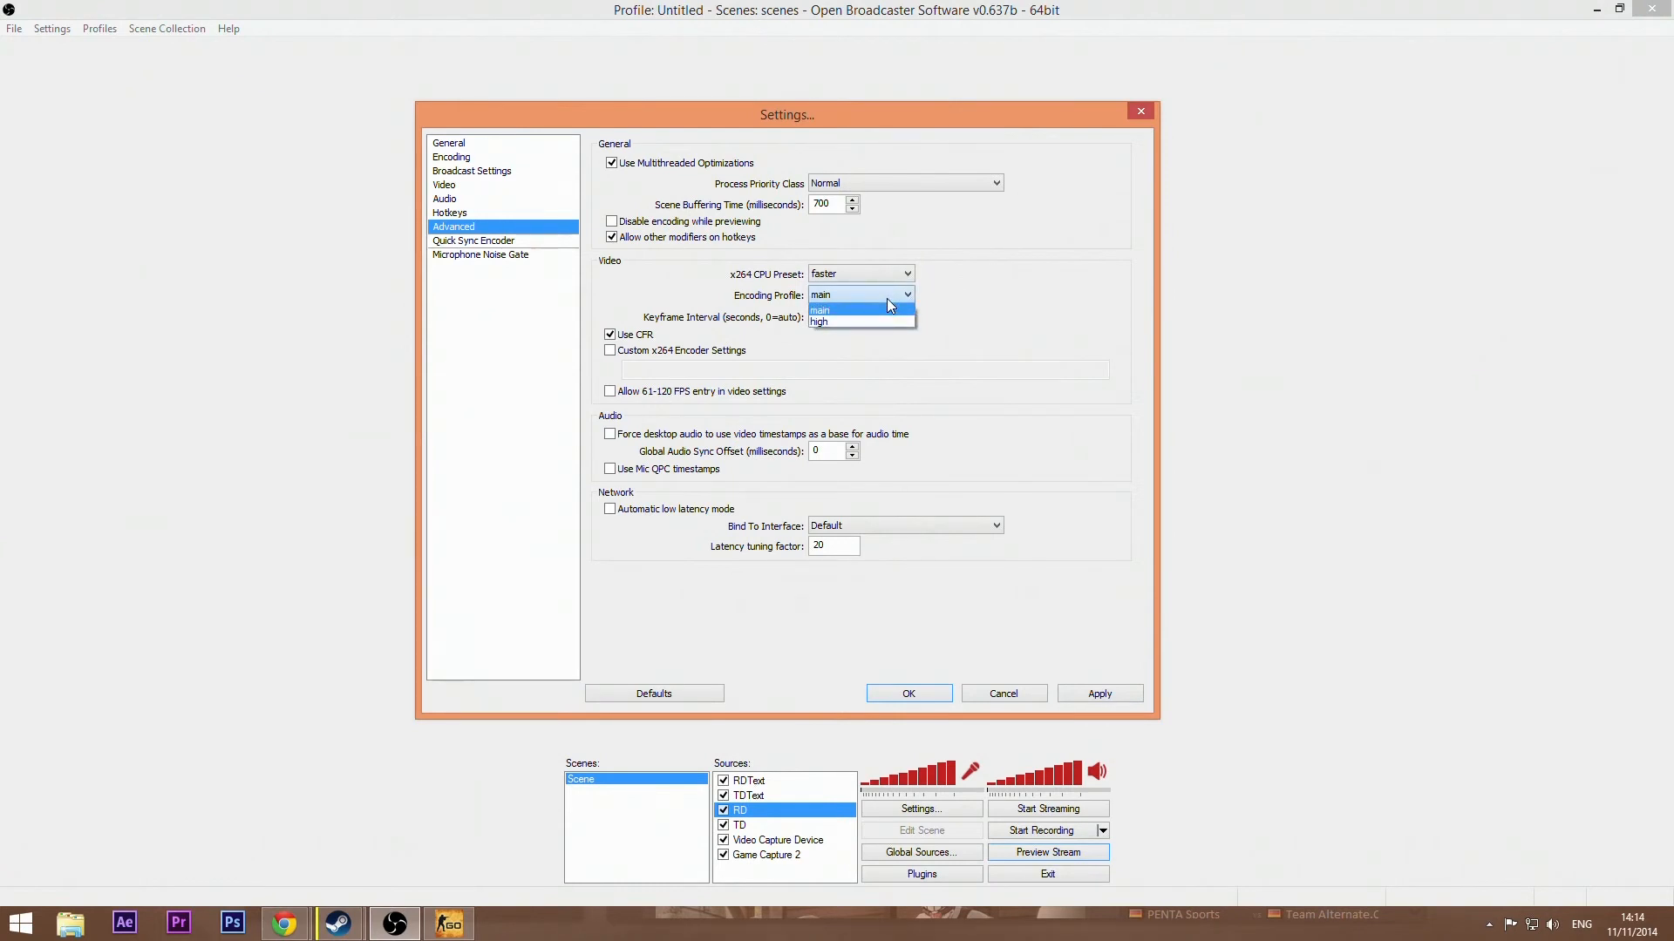
left_click(880, 311)
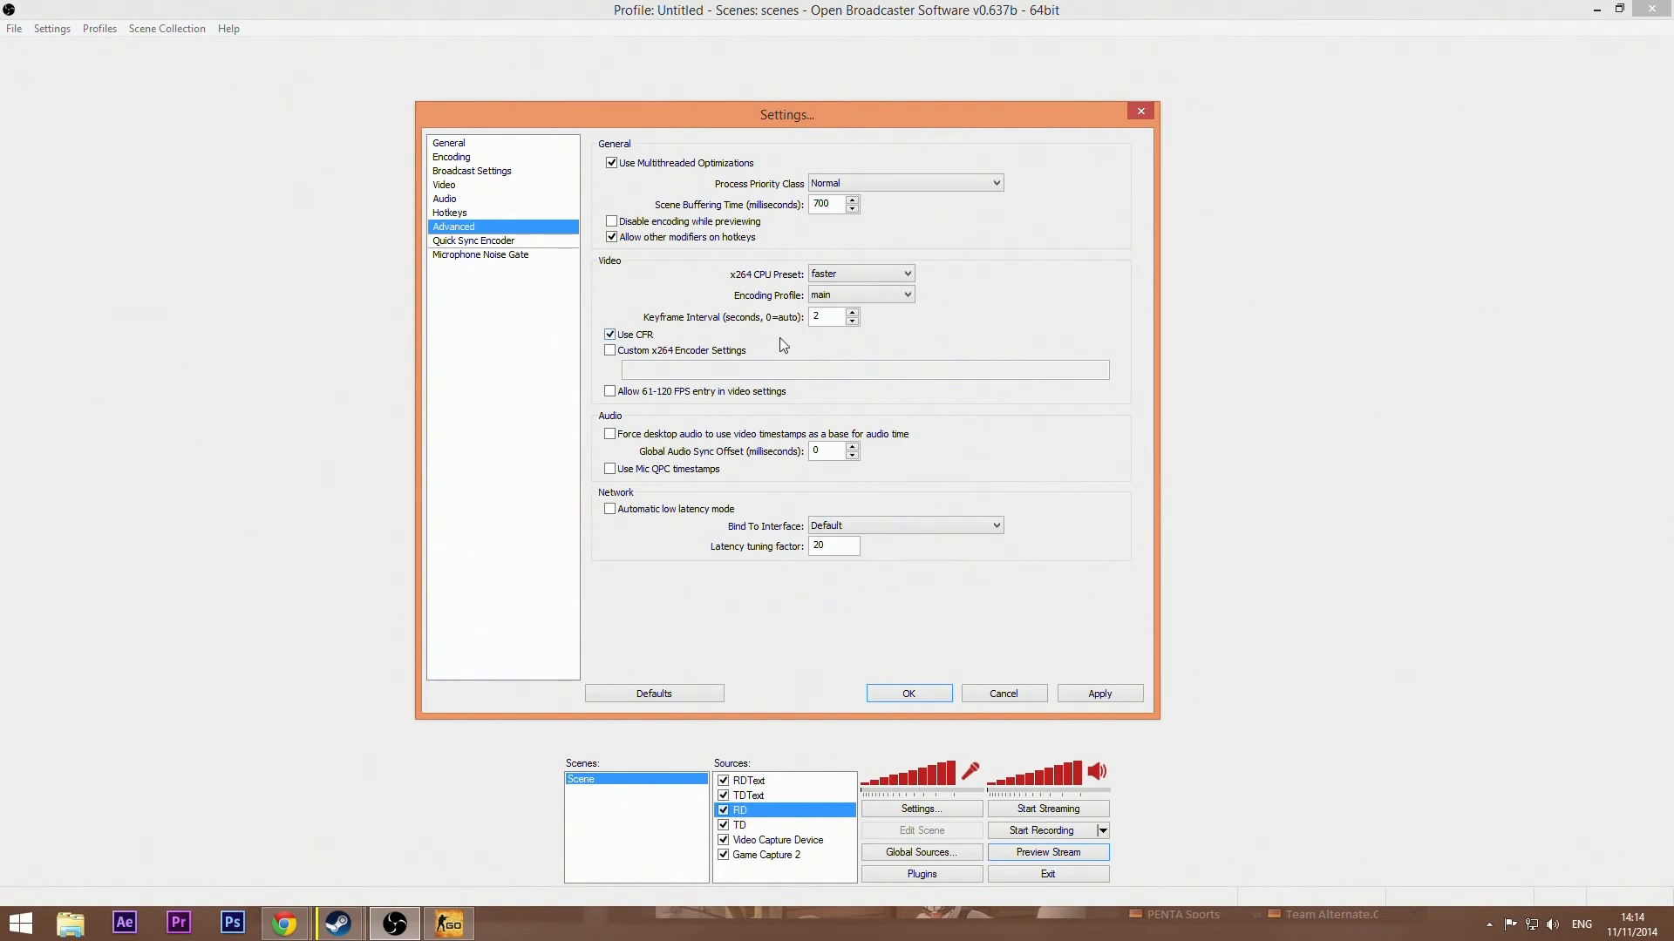
Step: Apply changes, browse the Quick Sync Encoder and Microphone Noise Gate sections, and close Settings with OK
left_click(460, 241)
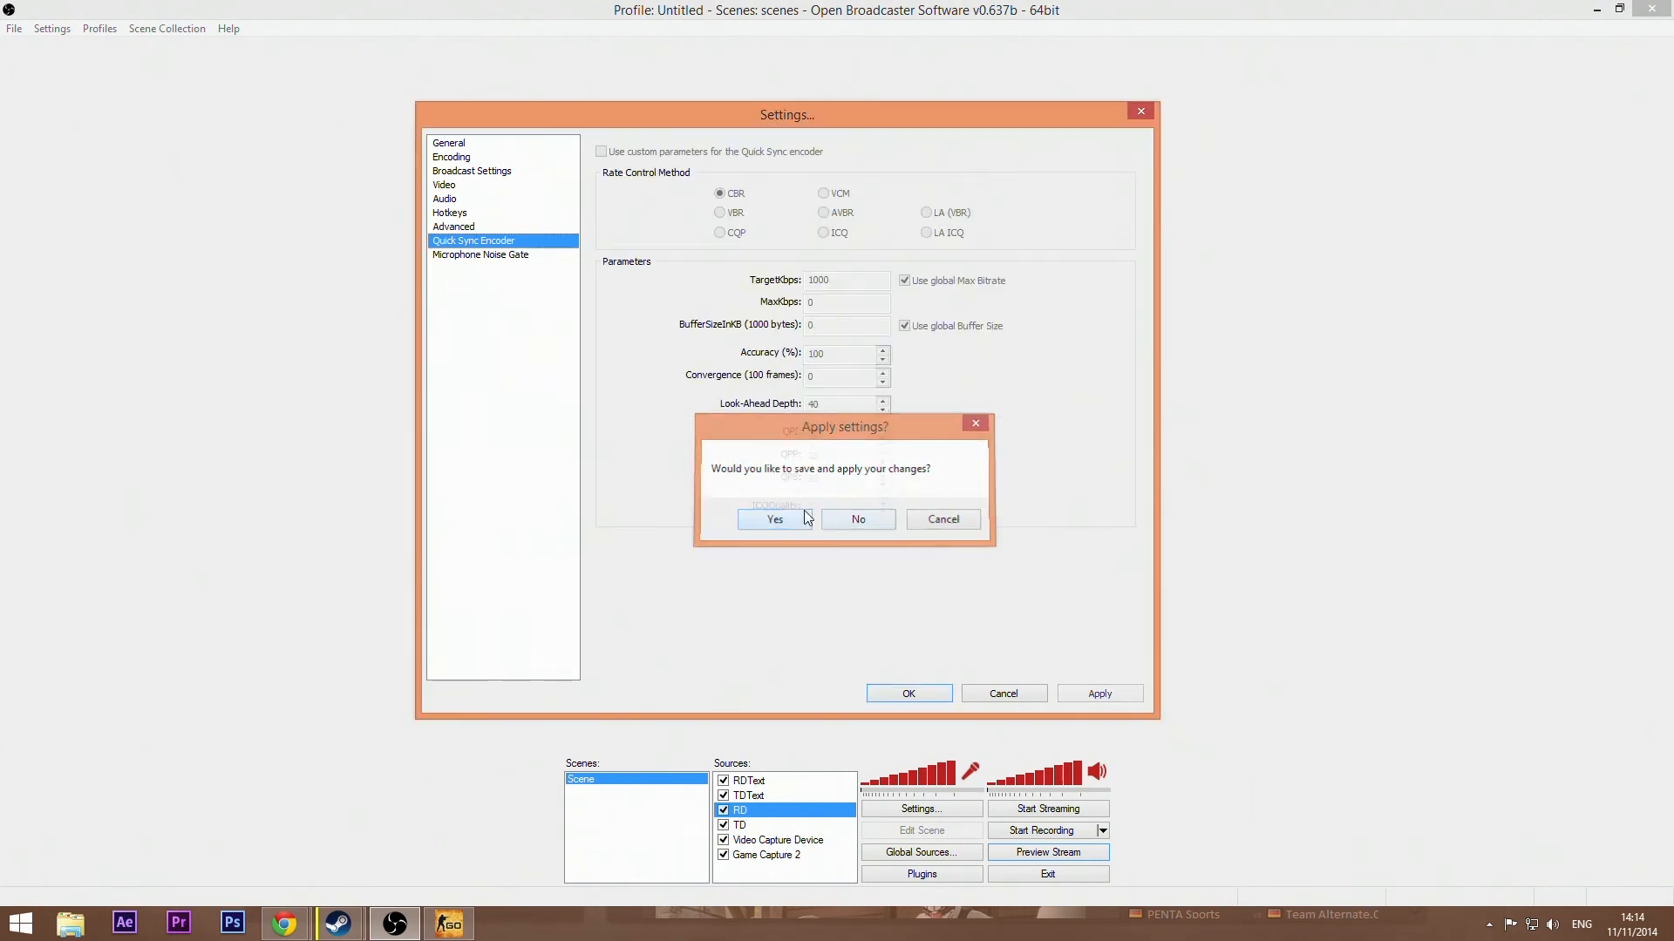
left_click(807, 523)
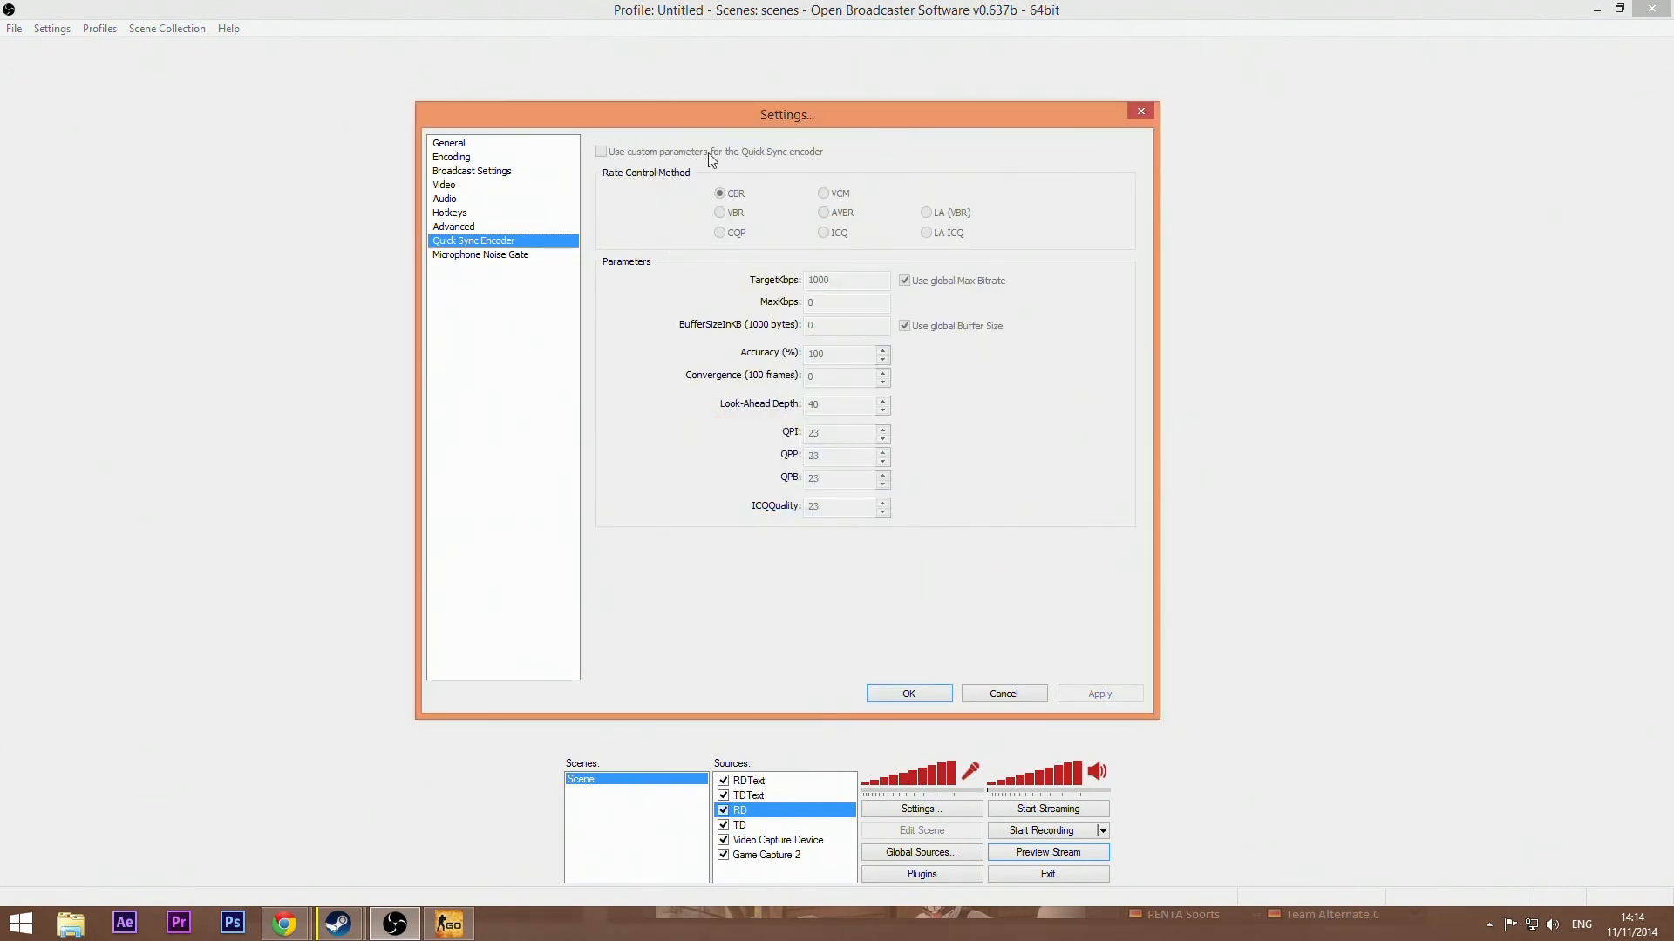
left_click(497, 262)
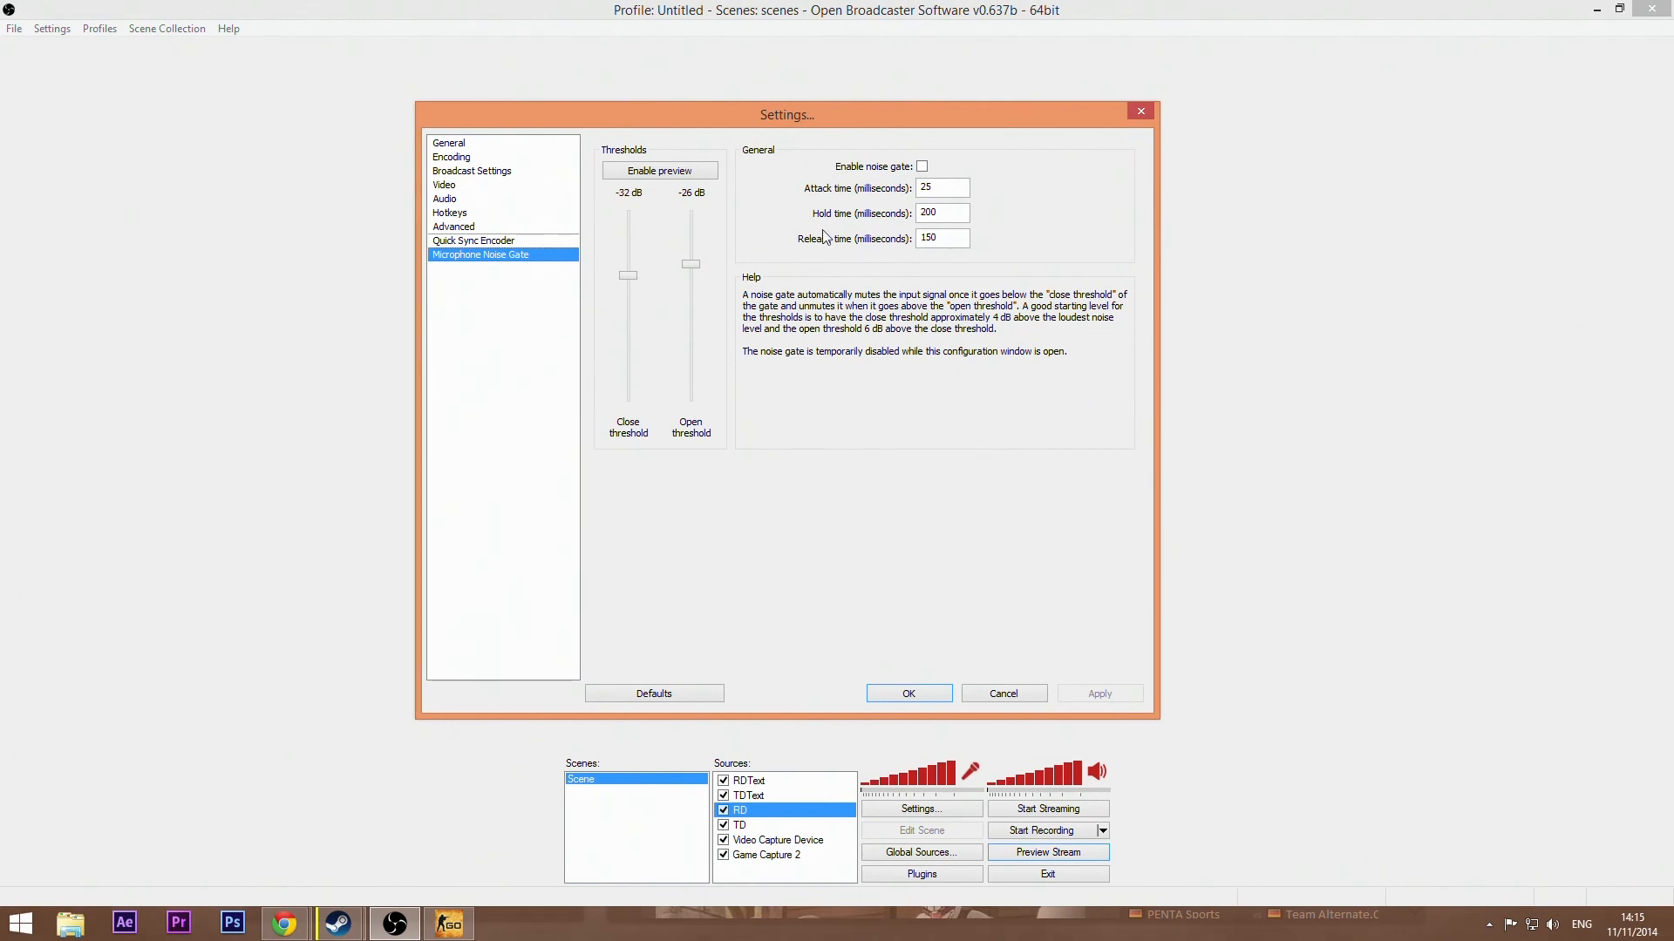
left_click(912, 693)
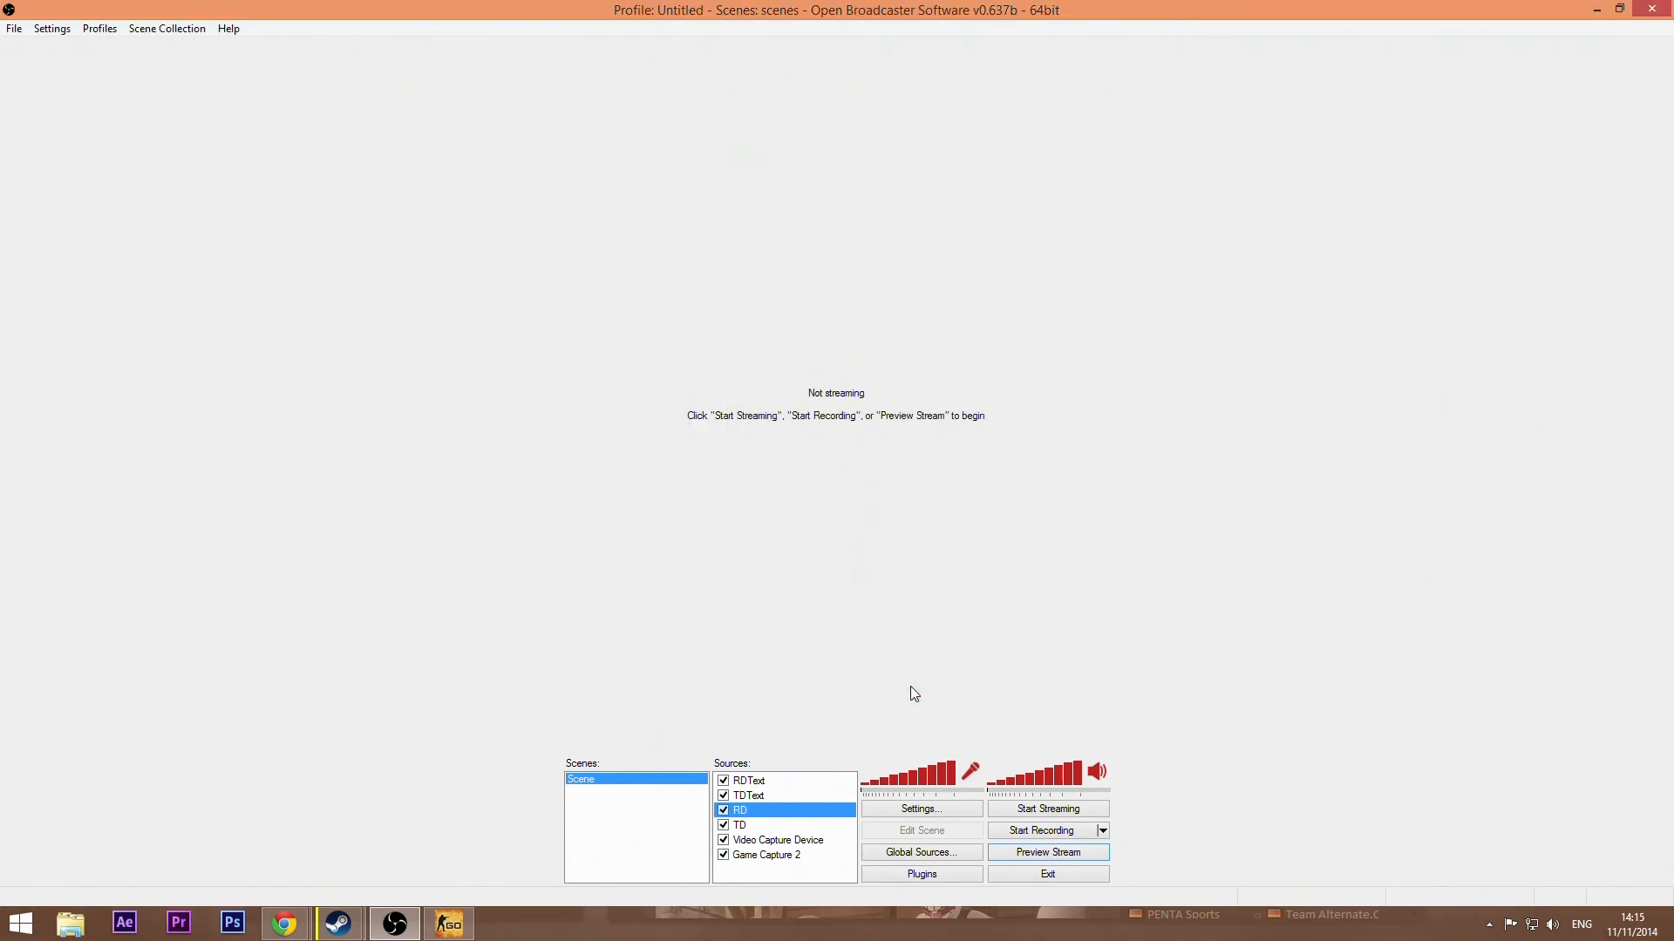